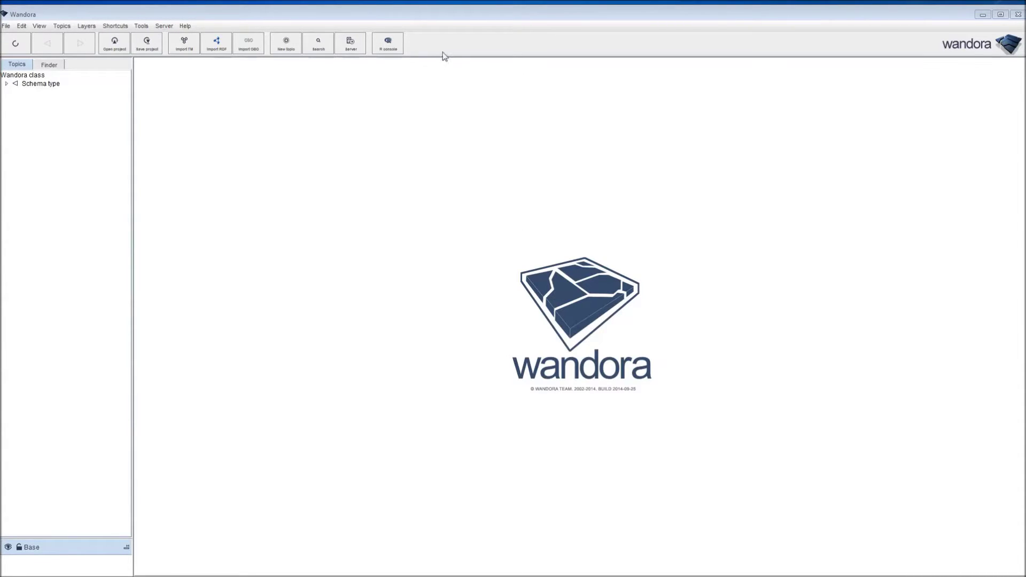
# Maximize Wandora and open the New York Times API extractor from File > Extract > News.
pyautogui.click(416, 17)
pyautogui.doubleClick(416, 17)
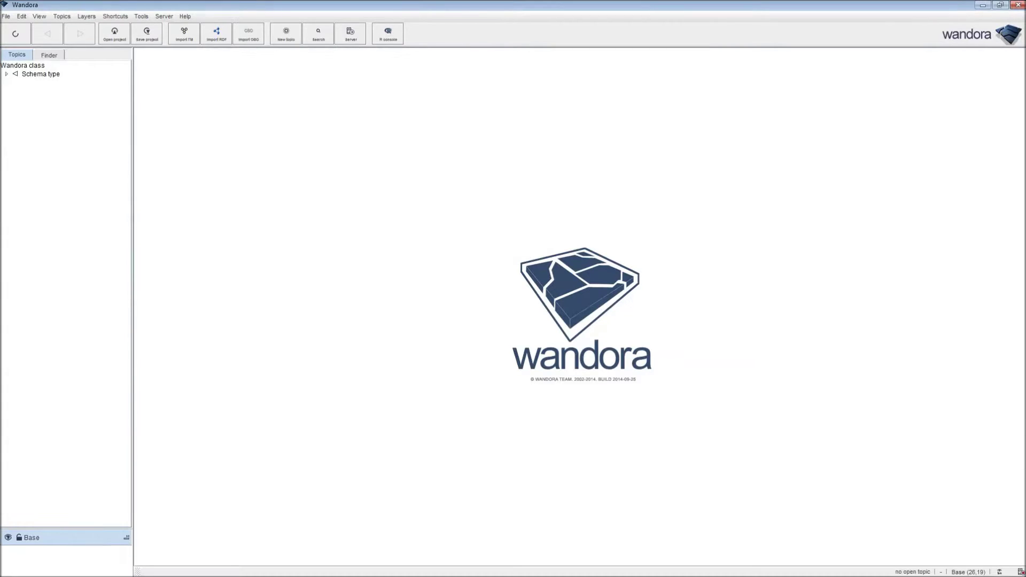
pyautogui.click(6, 16)
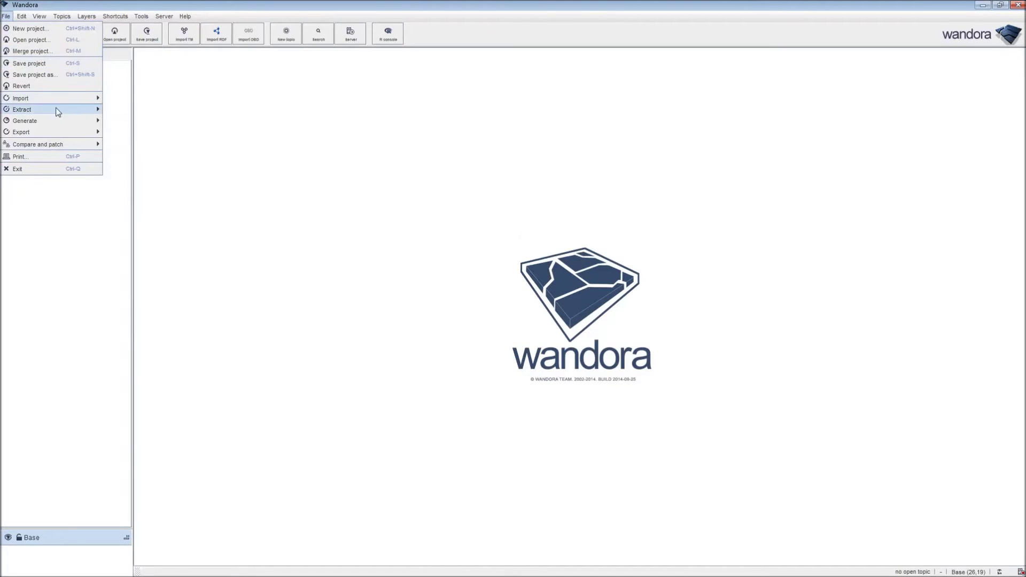
pyautogui.moveTo(58, 109)
pyautogui.moveTo(162, 113)
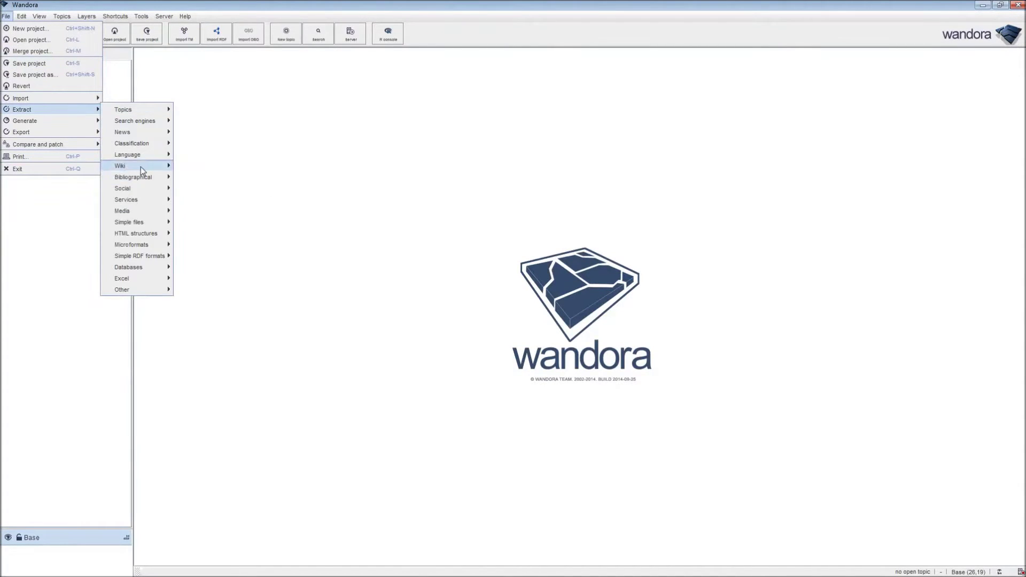
pyautogui.moveTo(147, 133)
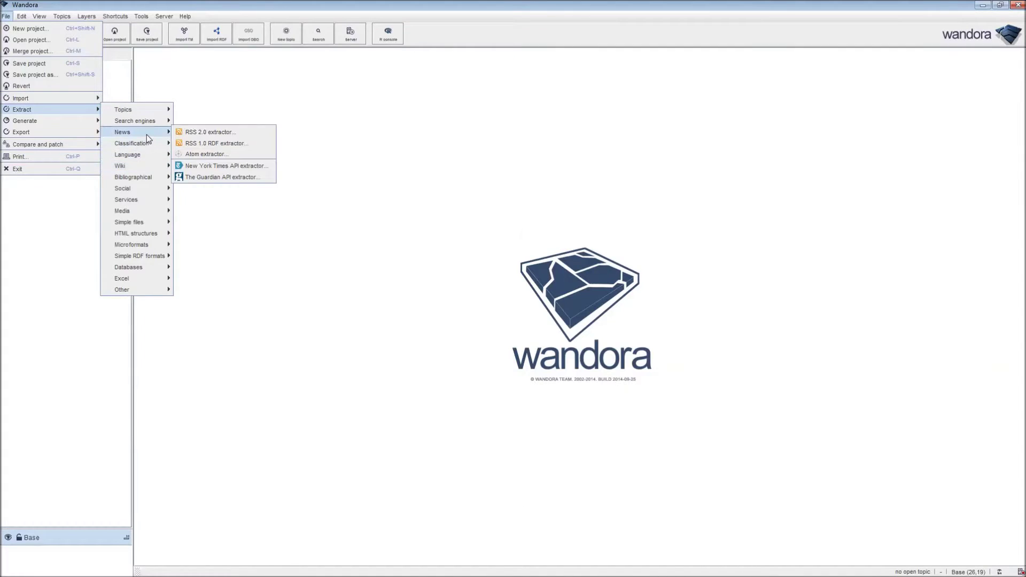
pyautogui.click(194, 165)
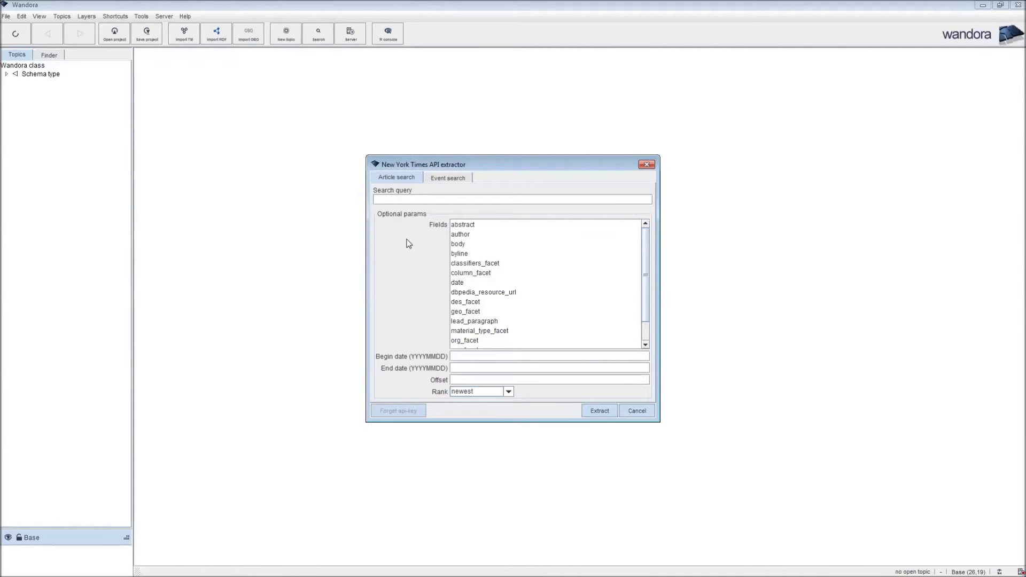
# Switch the extractor to Event search and review its Circle and Faceted filters, start date and limit.
pyautogui.click(455, 177)
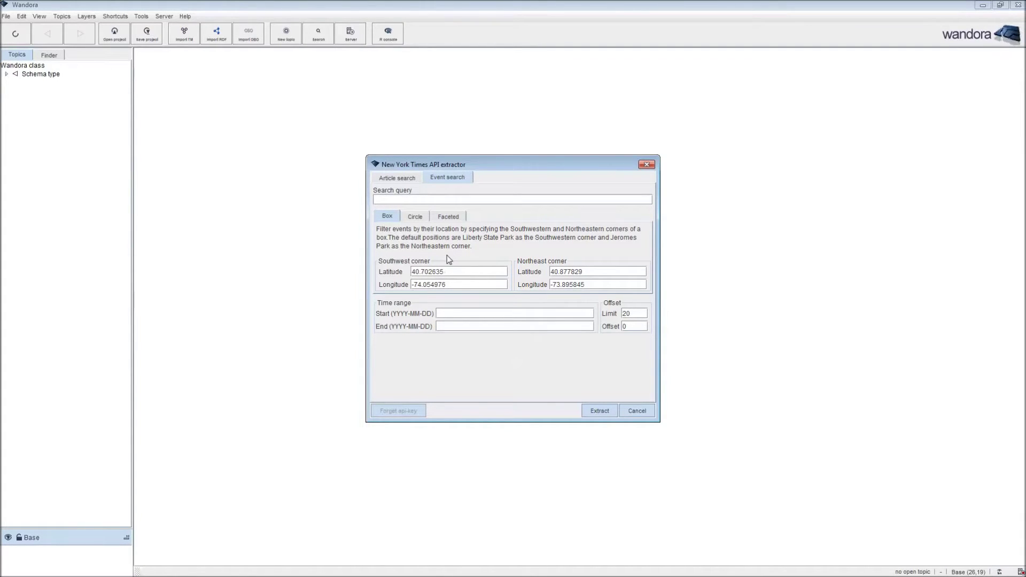
pyautogui.click(411, 218)
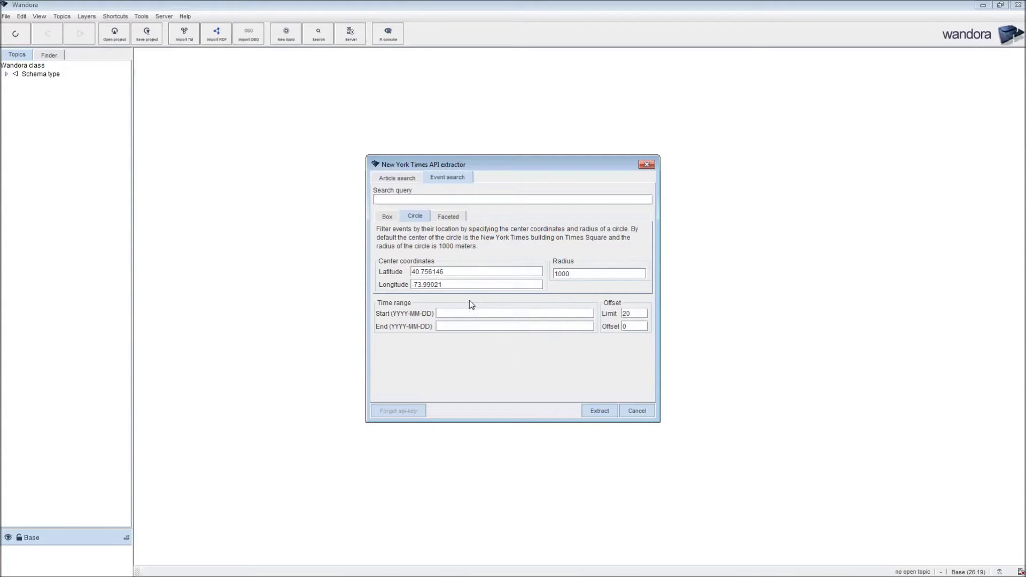
pyautogui.click(447, 218)
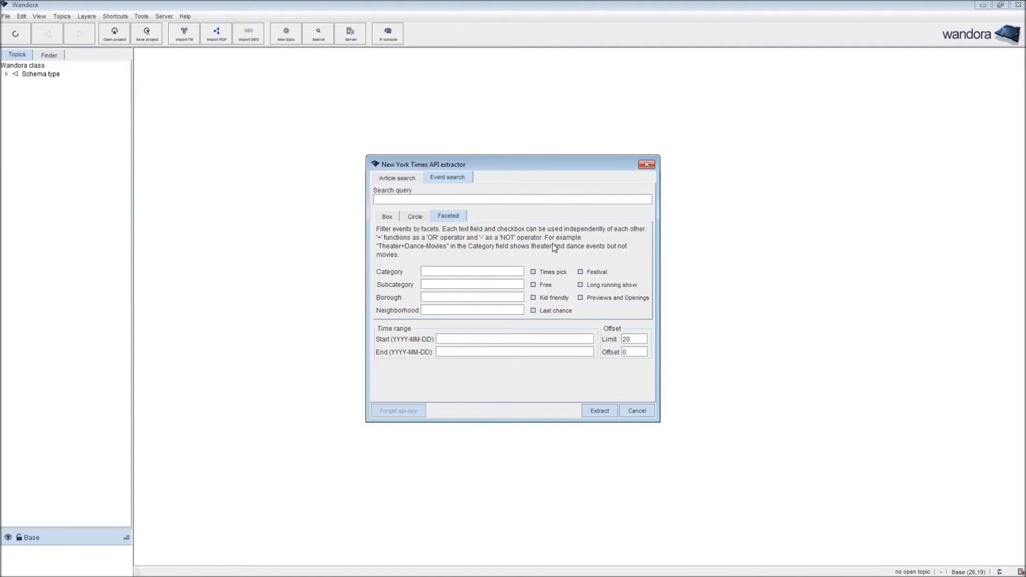
pyautogui.click(459, 341)
pyautogui.click(630, 343)
# Extract events within a 1000 m circle around Times Square, limited to 100 results.
pyautogui.click(412, 220)
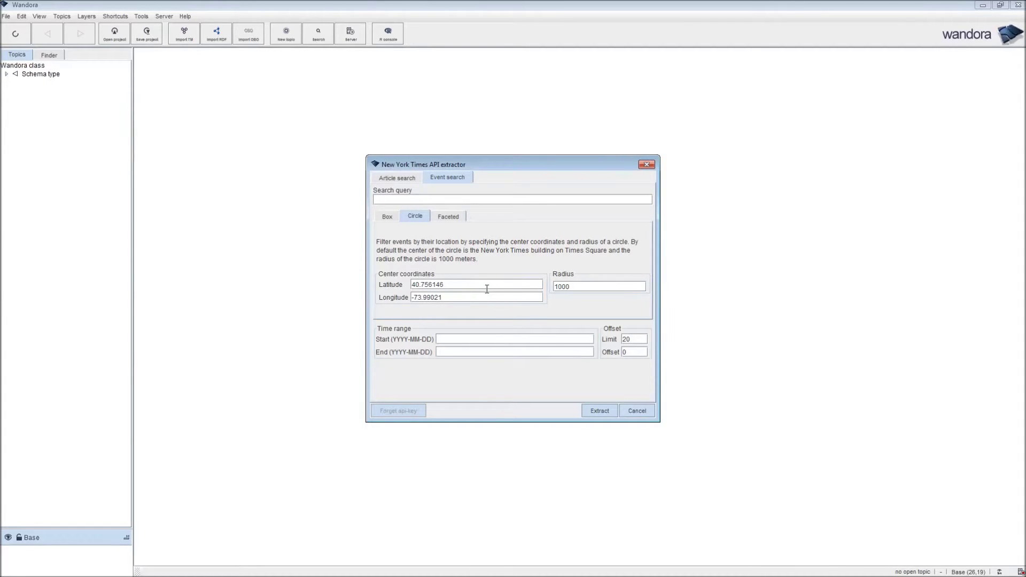
pyautogui.click(591, 286)
pyautogui.click(634, 339)
pyautogui.click(599, 411)
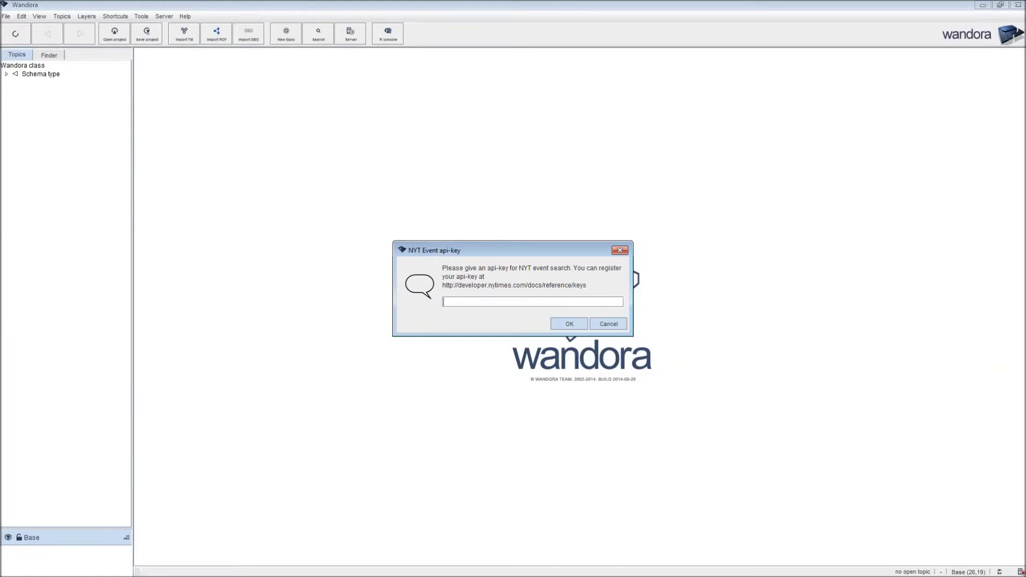
# Switch to the Chrome window showing the NYT Developers site at developer.nytimes.com.
pyautogui.hotkey('alt', 'Tab')
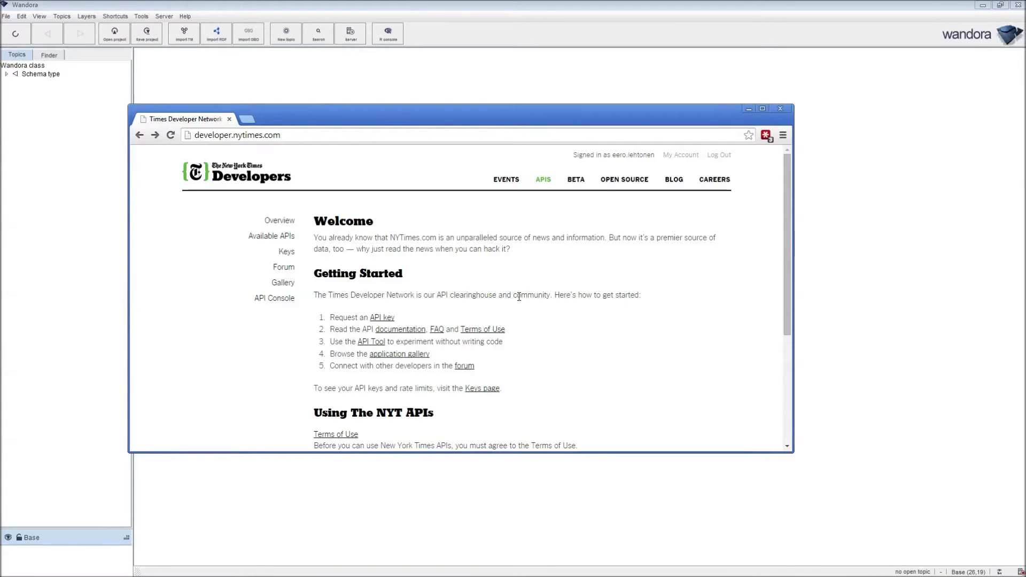
# Skim the NYT Developers welcome page, then return to Wandora's api-key prompt.
pyautogui.scroll(-1, 576, 312)
pyautogui.scroll(1, 576, 309)
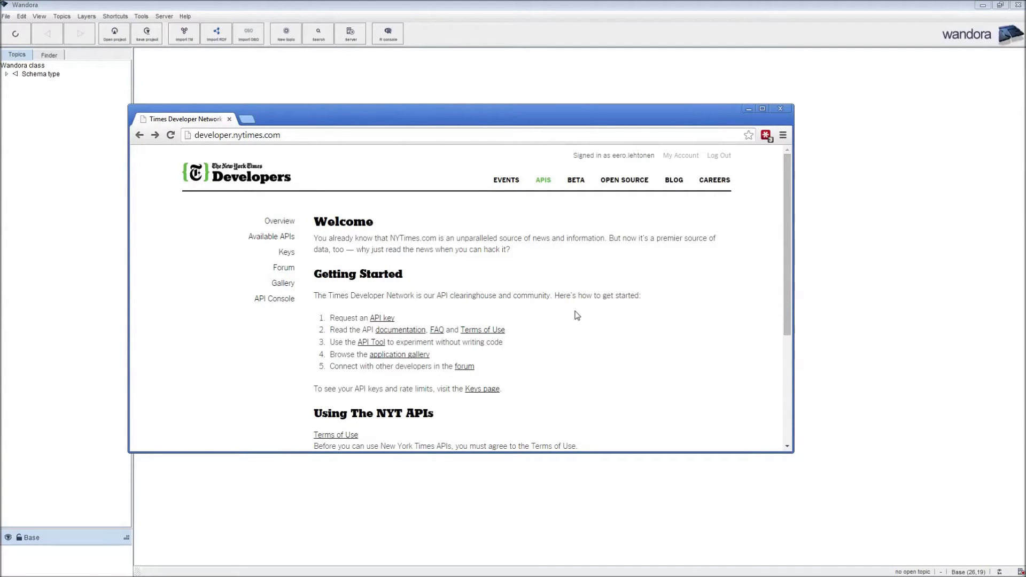
pyautogui.hotkey('alt', 'Tab')
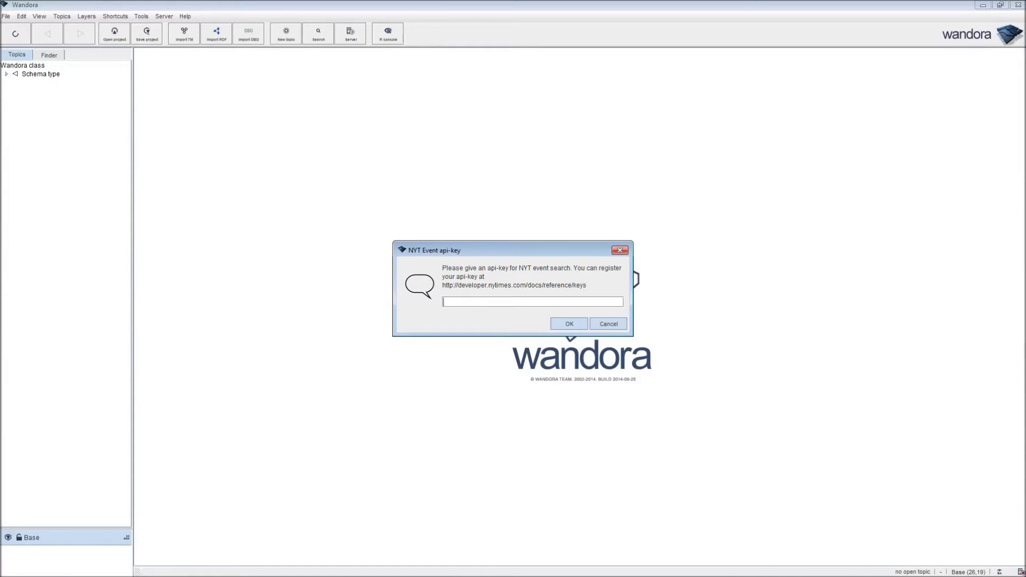
# Submit the API key to import events, then expand New York Times API in a widened topic tree.
pyautogui.press('Return')
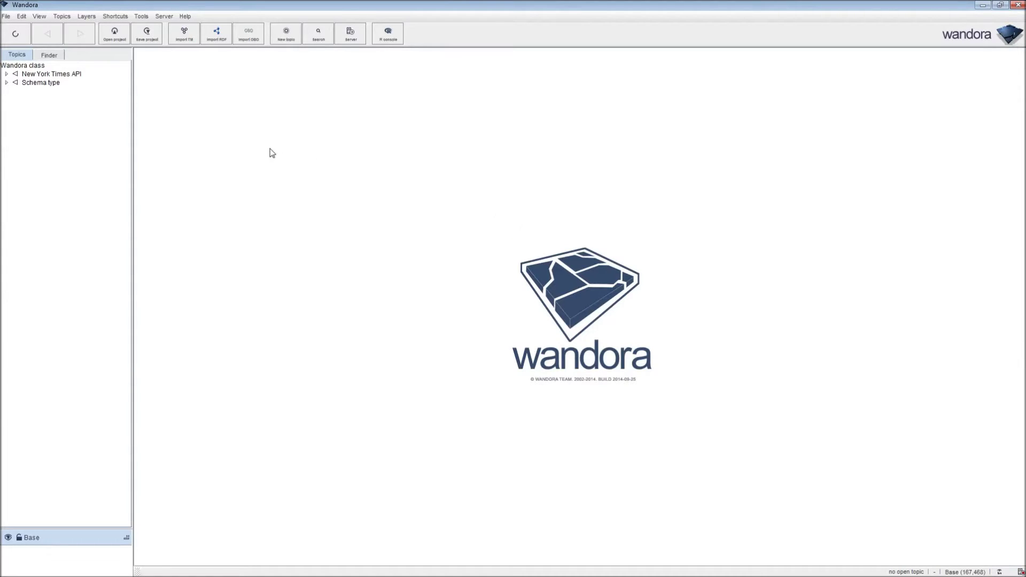
pyautogui.click(6, 73)
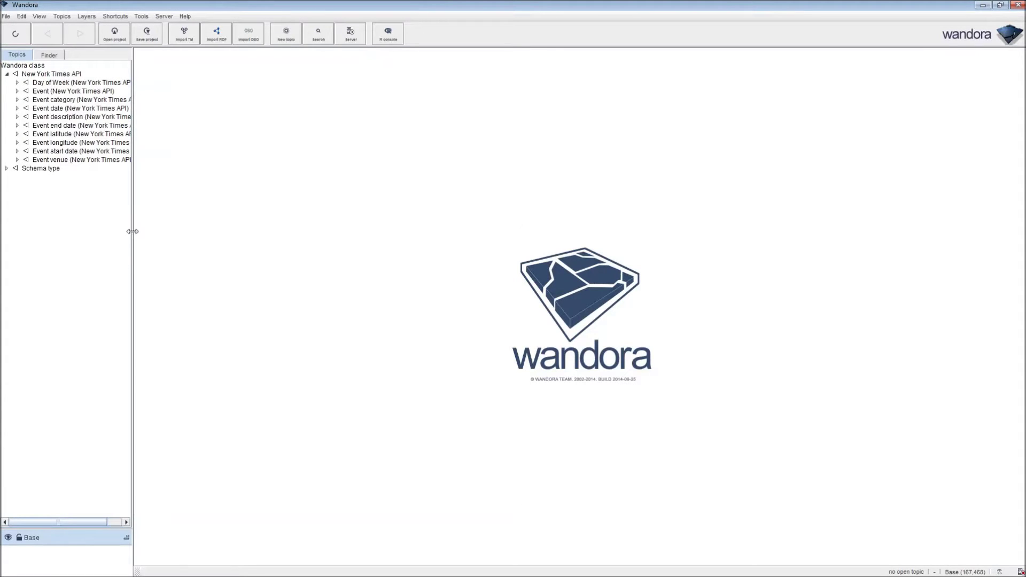
pyautogui.moveTo(134, 214); pyautogui.dragTo(194, 214)
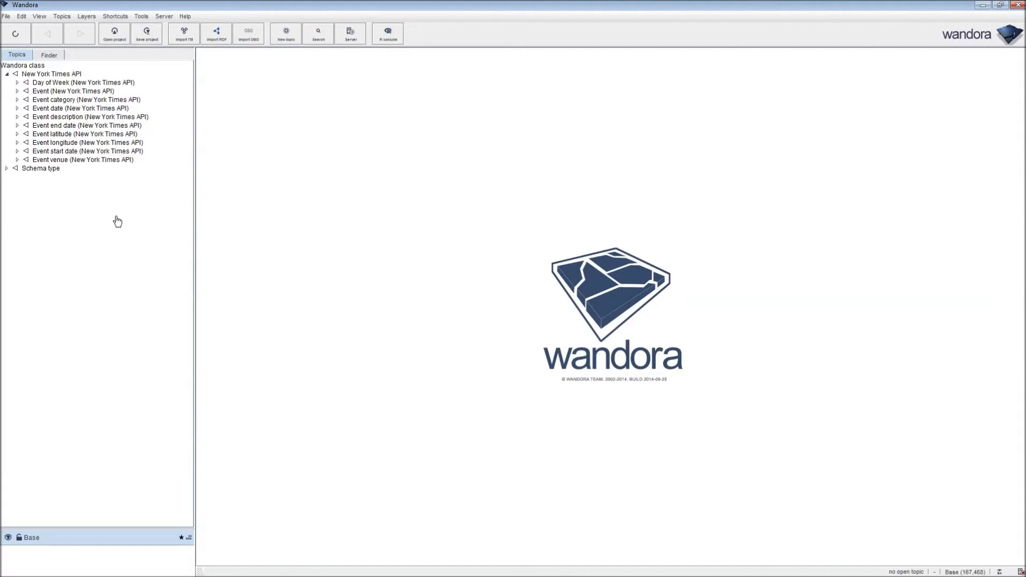
pyautogui.click(17, 92)
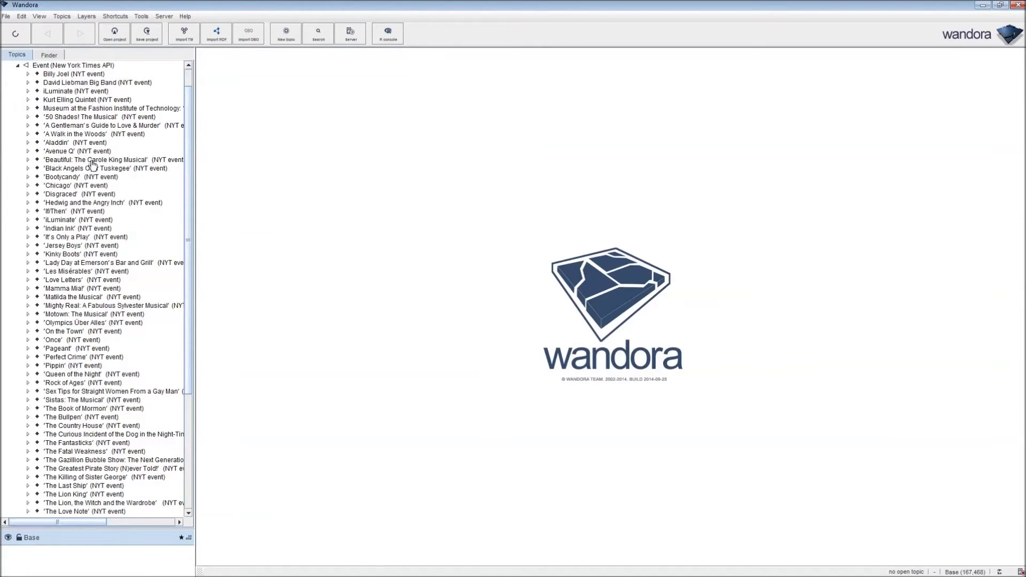
# Open the 'David Liebman Big Band' event from the Event class, showing its Jazz category and Birdland venue.
pyautogui.scroll(-3, 93, 187)
pyautogui.scroll(-3, 96, 189)
pyautogui.scroll(8, 74, 139)
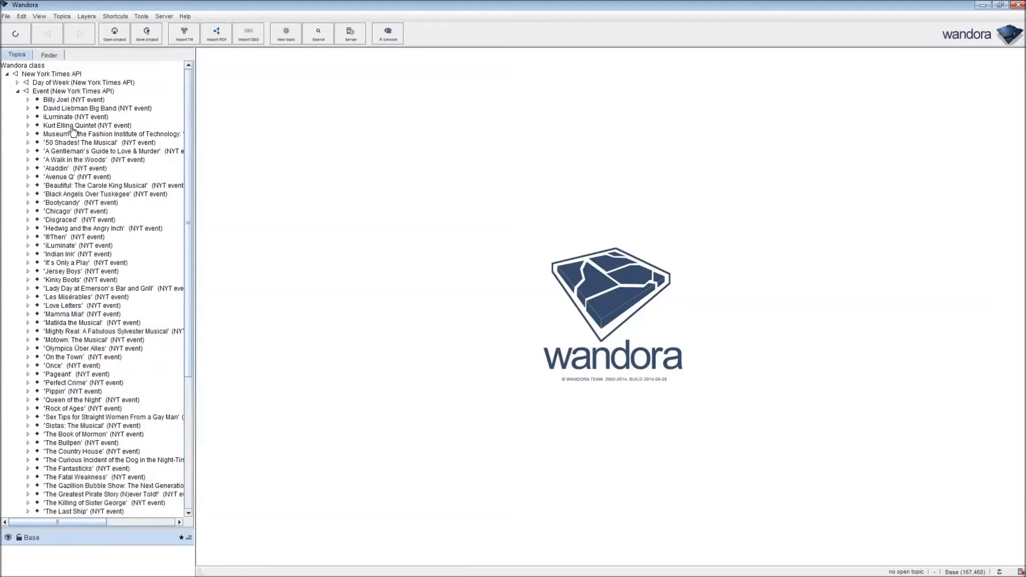
pyautogui.click(40, 92)
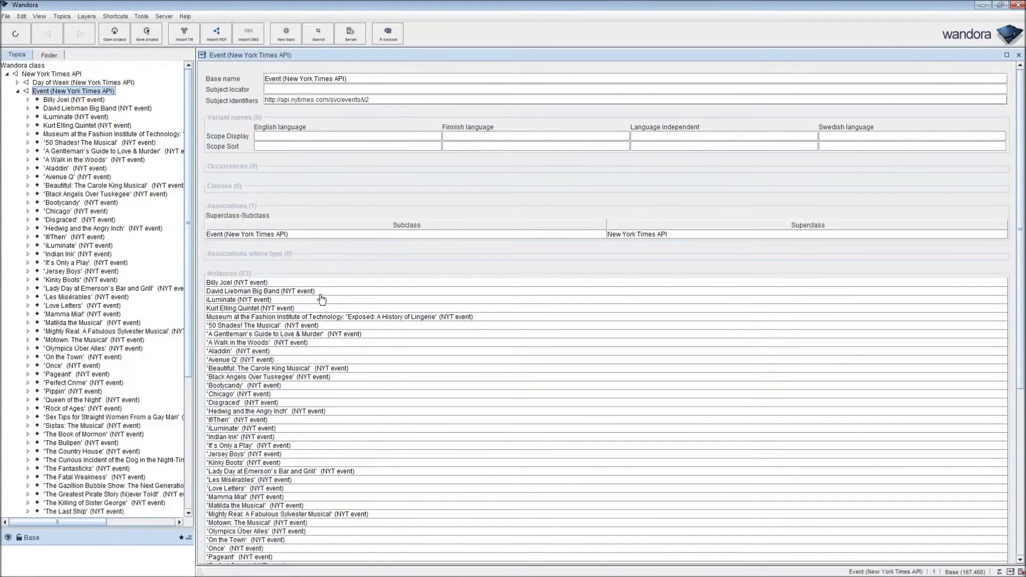
pyautogui.scroll(-5, 329, 287)
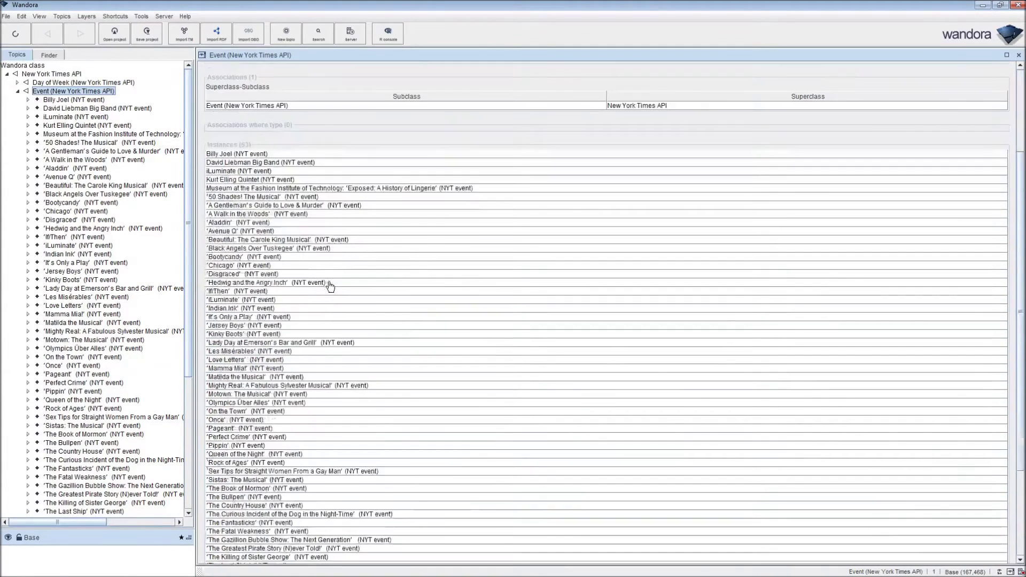
pyautogui.scroll(-5, 330, 287)
pyautogui.scroll(-1, 404, 262)
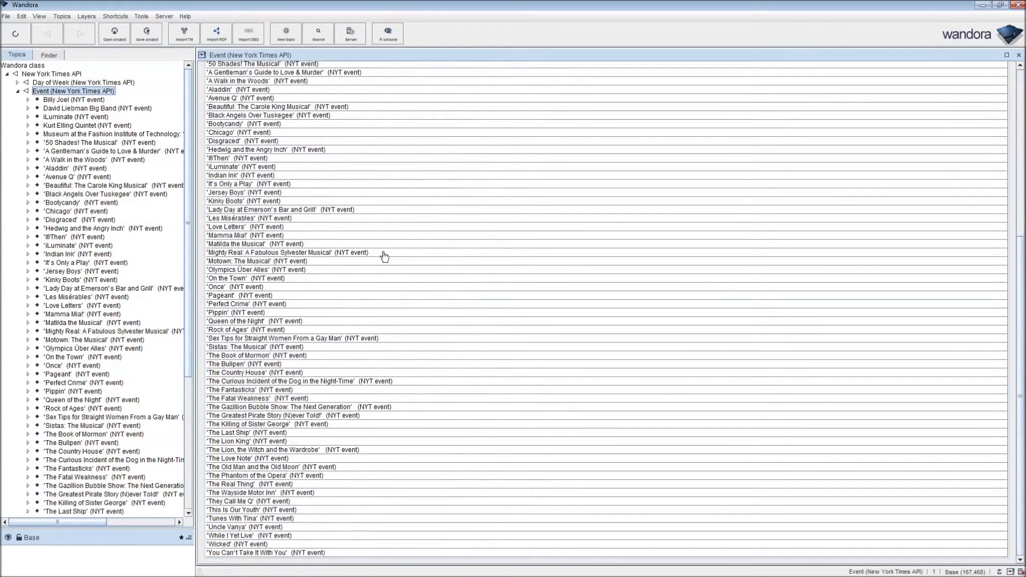
pyautogui.scroll(10, 383, 256)
pyautogui.doubleClick(252, 159)
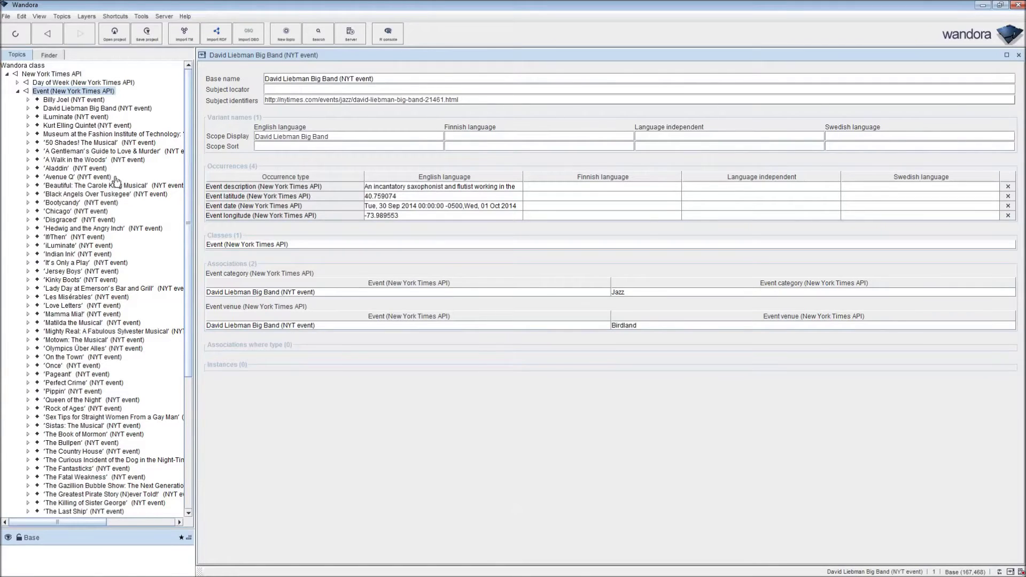
pyautogui.click(18, 92)
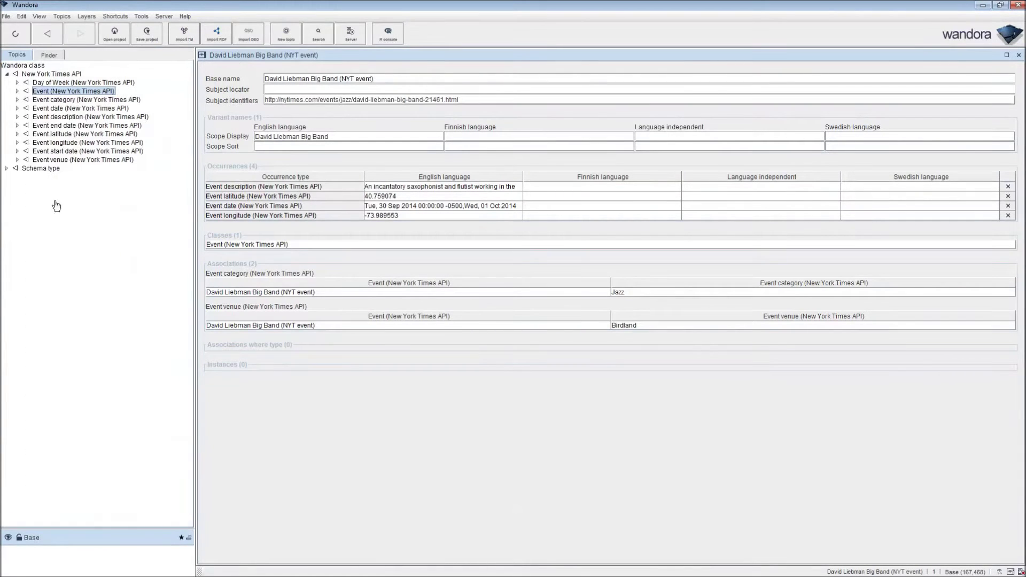
# Open the Theater event category and scroll through its associated events.
pyautogui.click(17, 99)
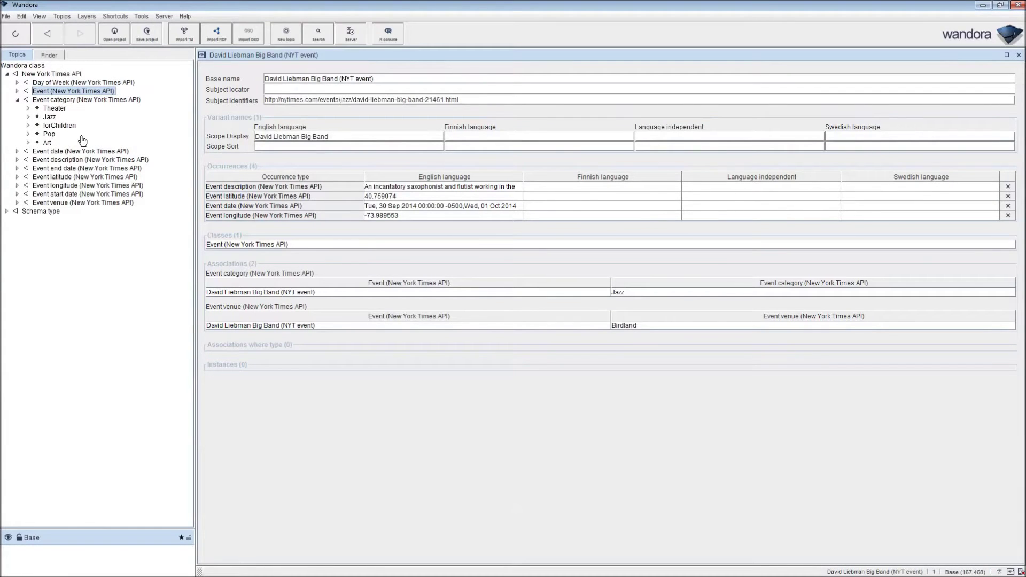
pyautogui.click(54, 109)
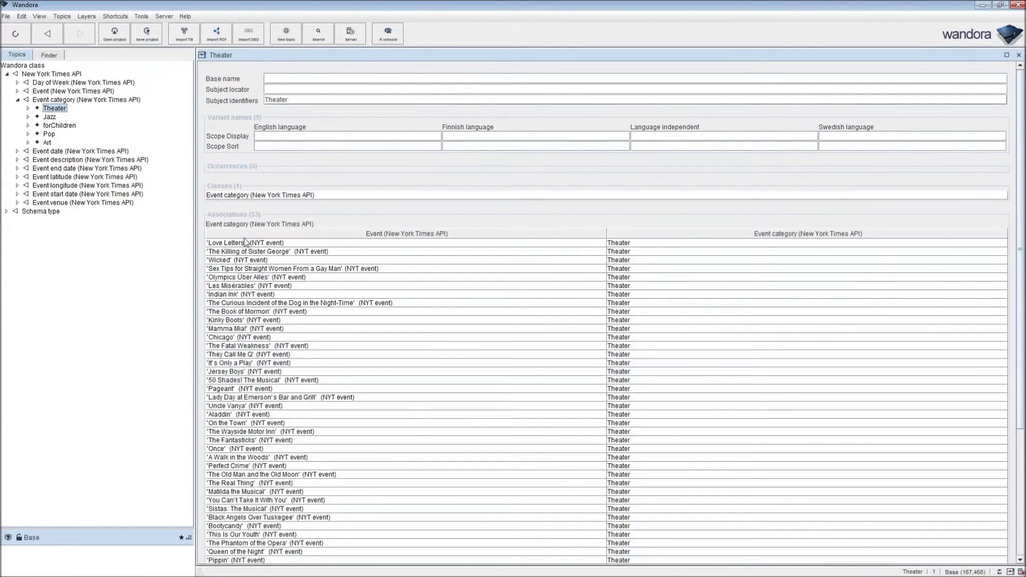
pyautogui.scroll(-3, 262, 214)
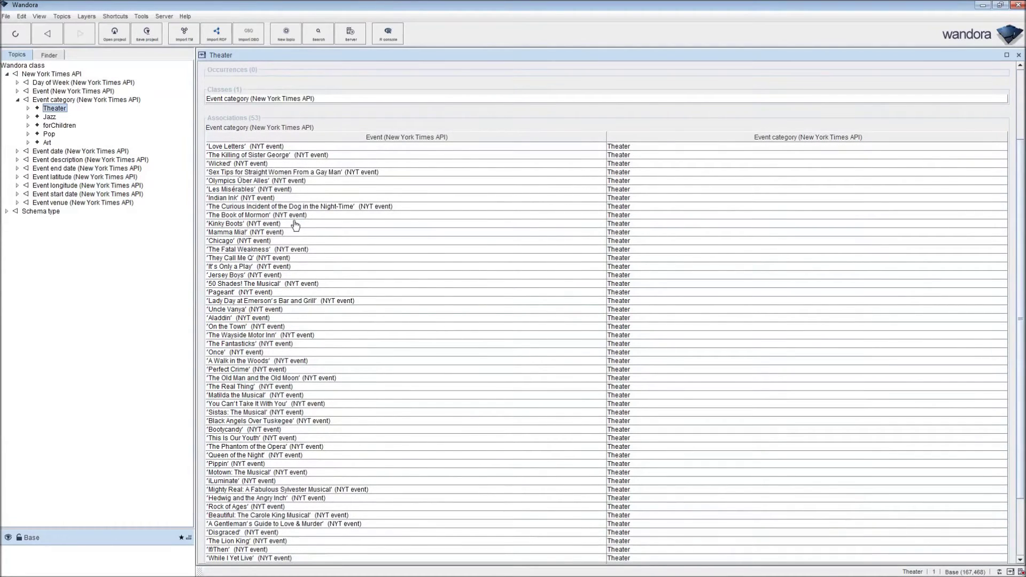
# Open the Pearl Theater venue topic showing its 'Uncle Vanya' event.
pyautogui.click(17, 202)
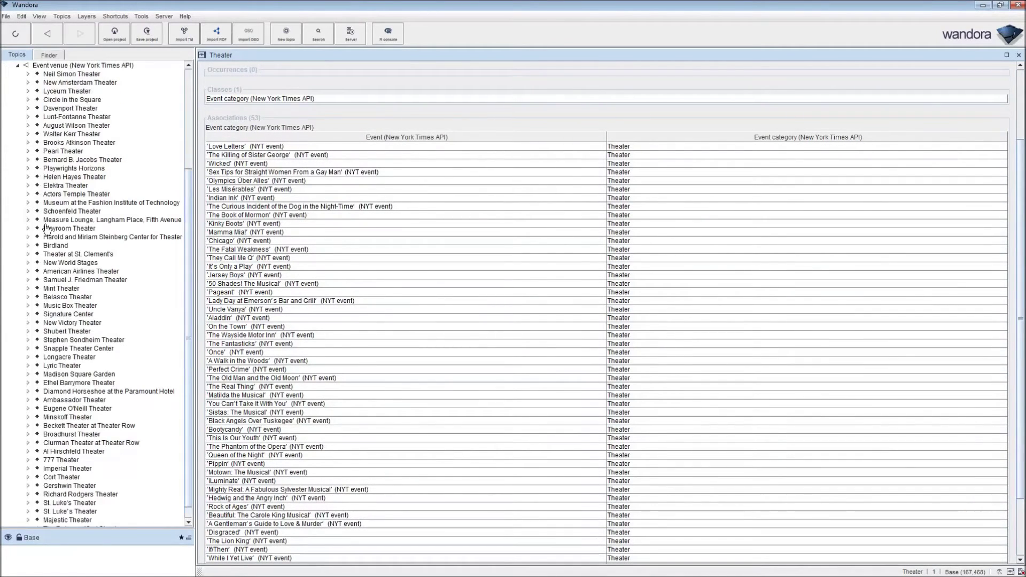
pyautogui.scroll(2, 98, 200)
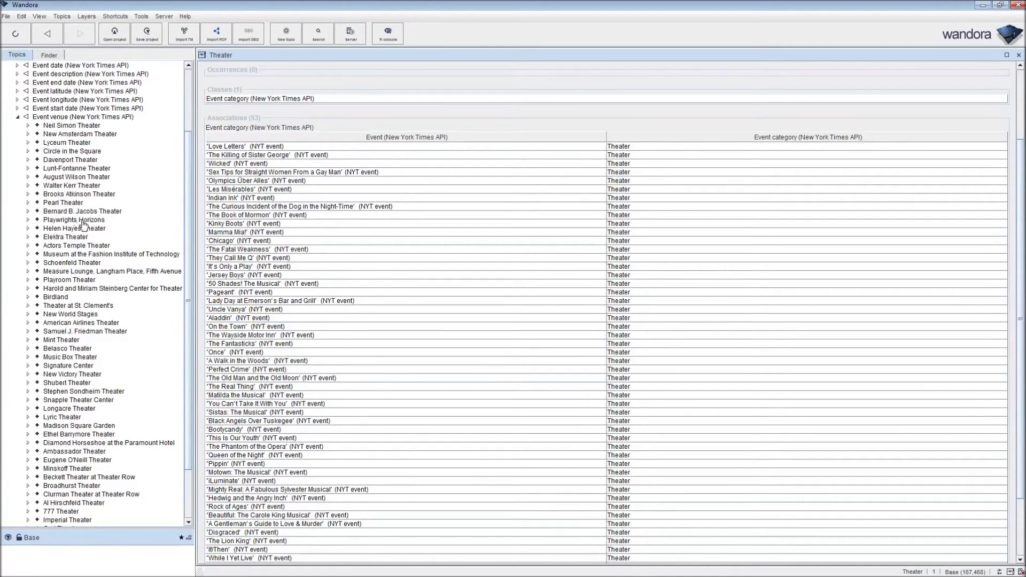
pyautogui.click(61, 206)
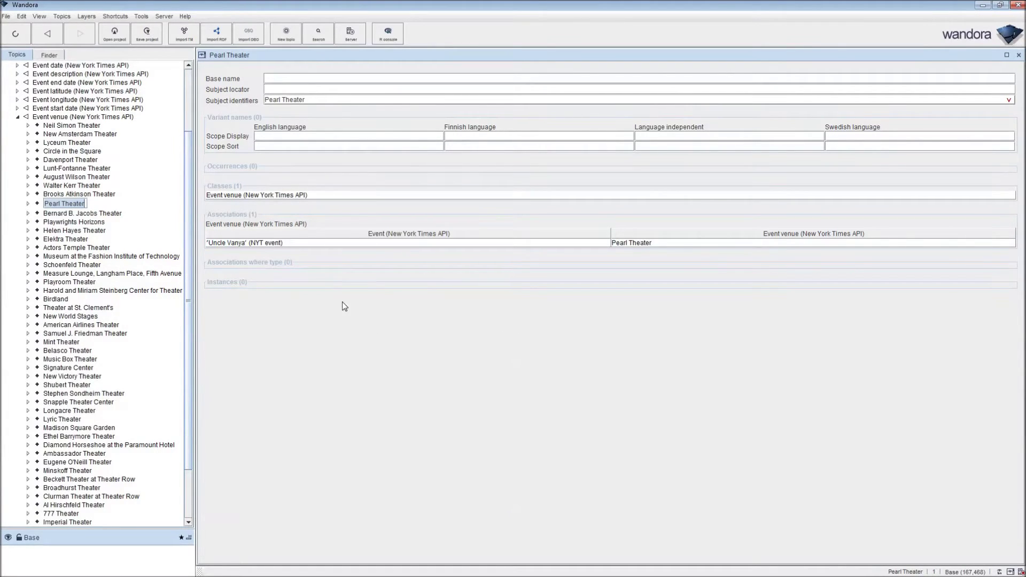
pyautogui.scroll(4, 75, 218)
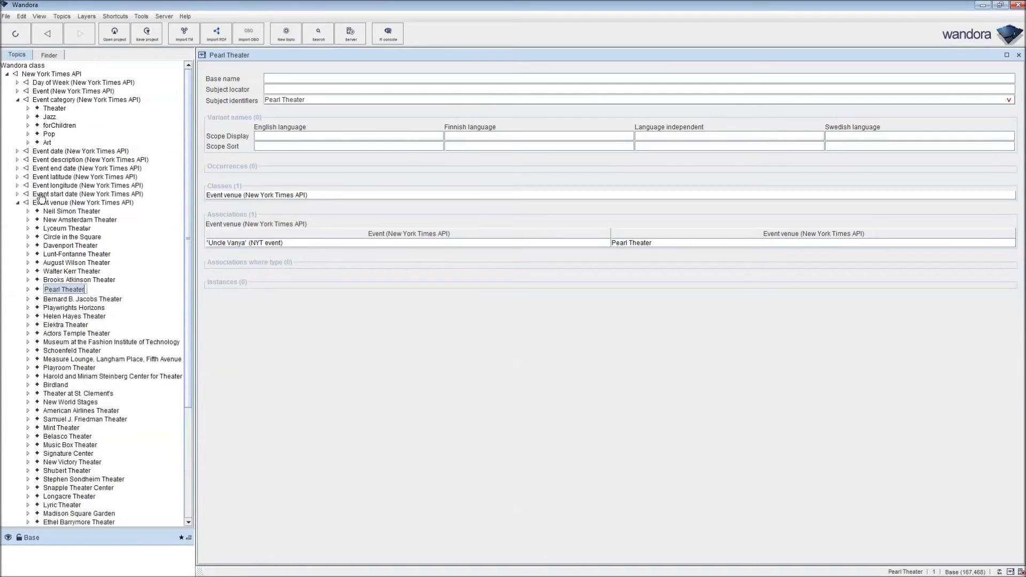
# Open the Friday day-of-week topic and scroll through its 50 Recurring Day event associations.
pyautogui.click(18, 203)
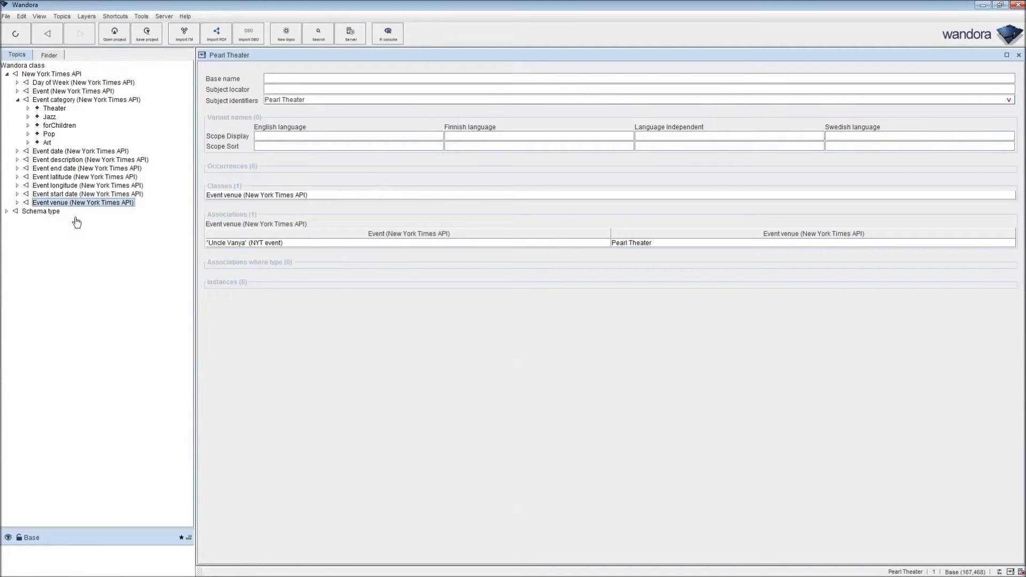
pyautogui.click(17, 100)
pyautogui.click(18, 84)
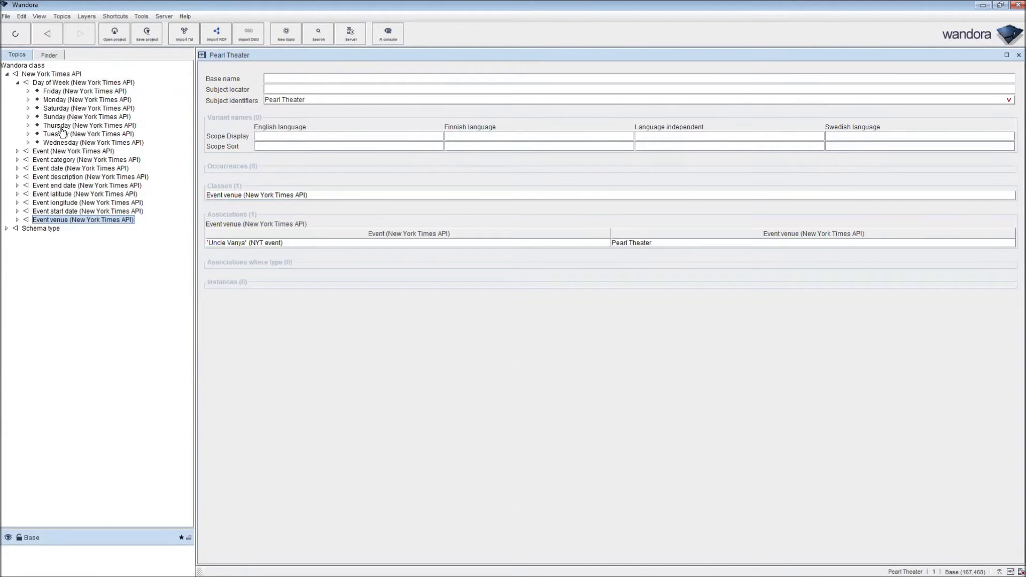
pyautogui.click(62, 91)
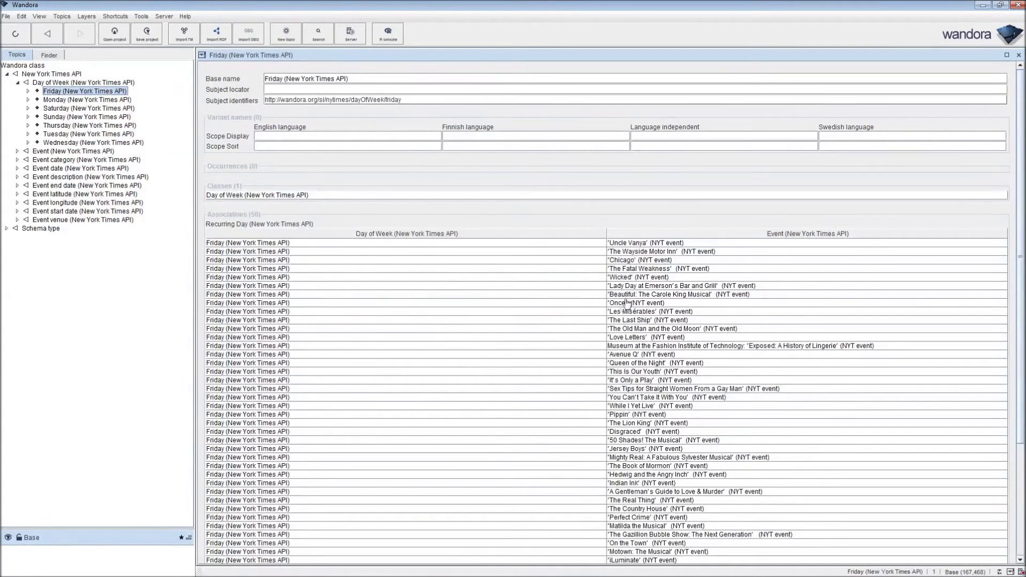
pyautogui.scroll(-5, 588, 305)
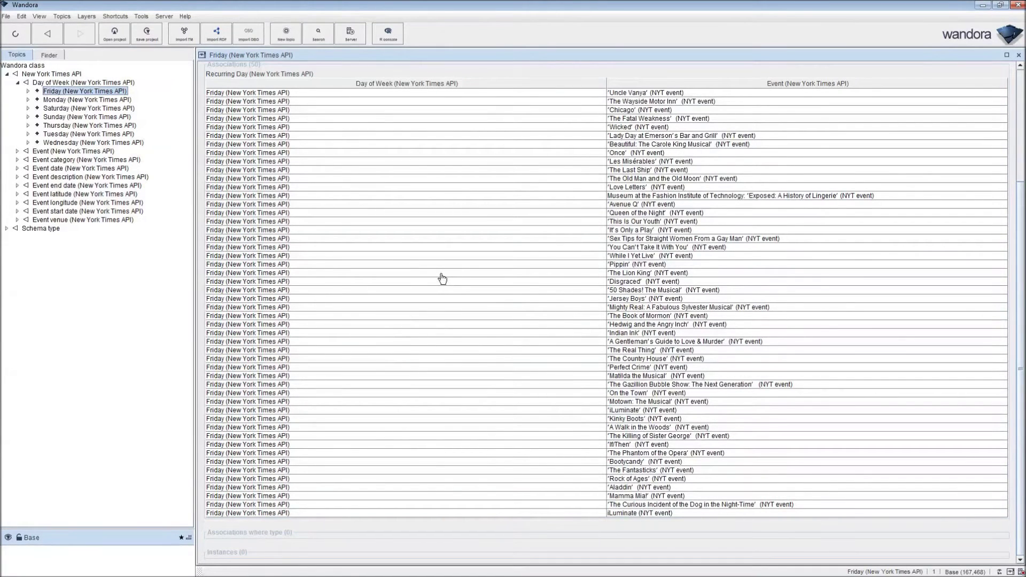
pyautogui.scroll(3, 452, 347)
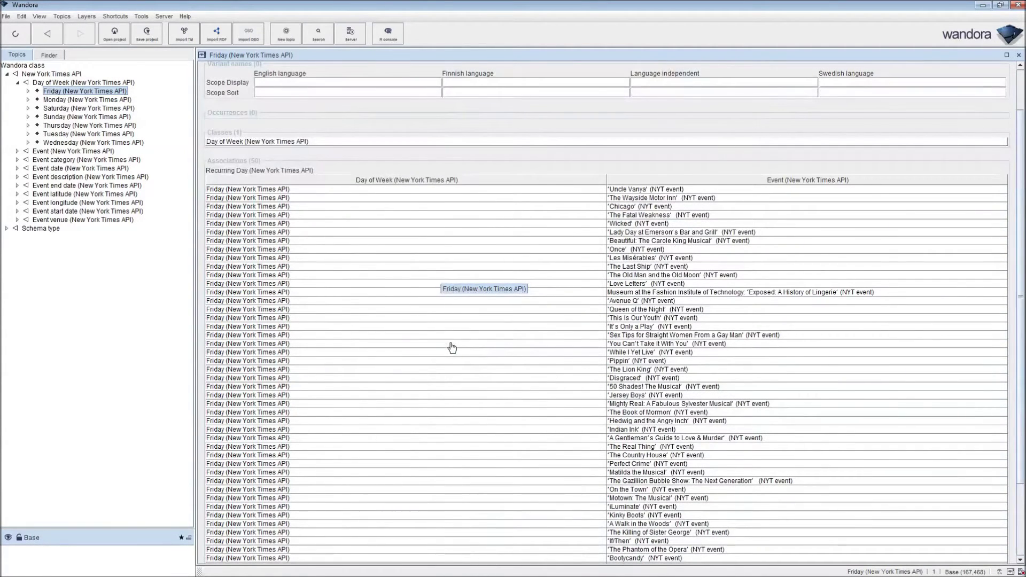
pyautogui.scroll(2, 380, 294)
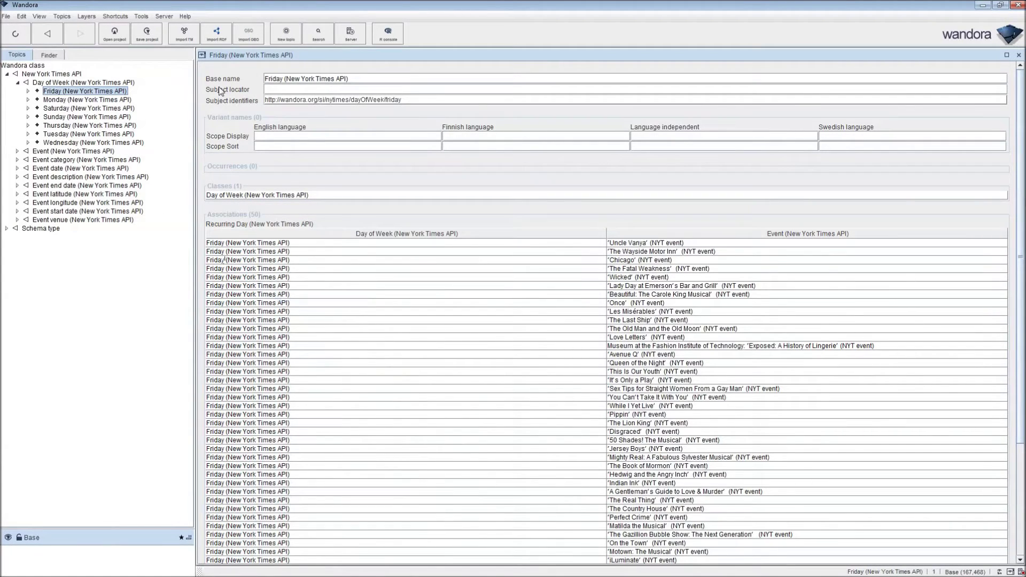
pyautogui.click(18, 83)
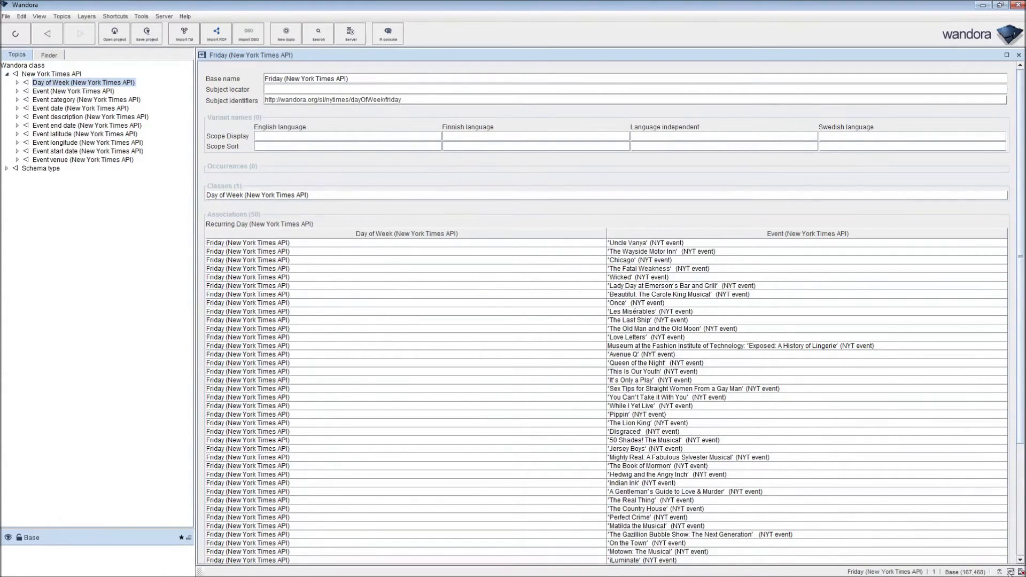
pyautogui.click(1010, 572)
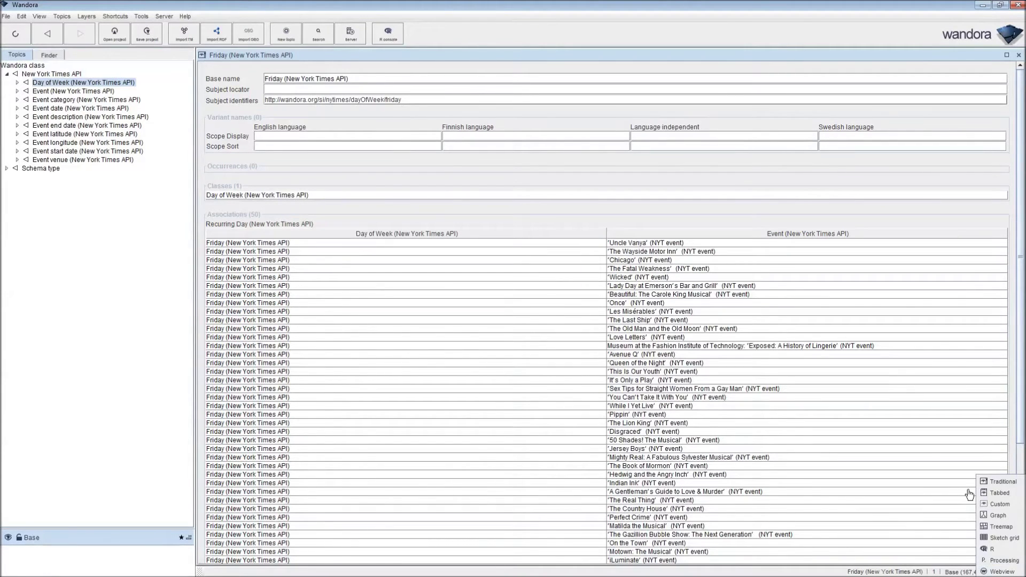
# Switch to Webview to load Friday's nytimes/dayOfWeek/friday subject identifier page.
pyautogui.click(1010, 571)
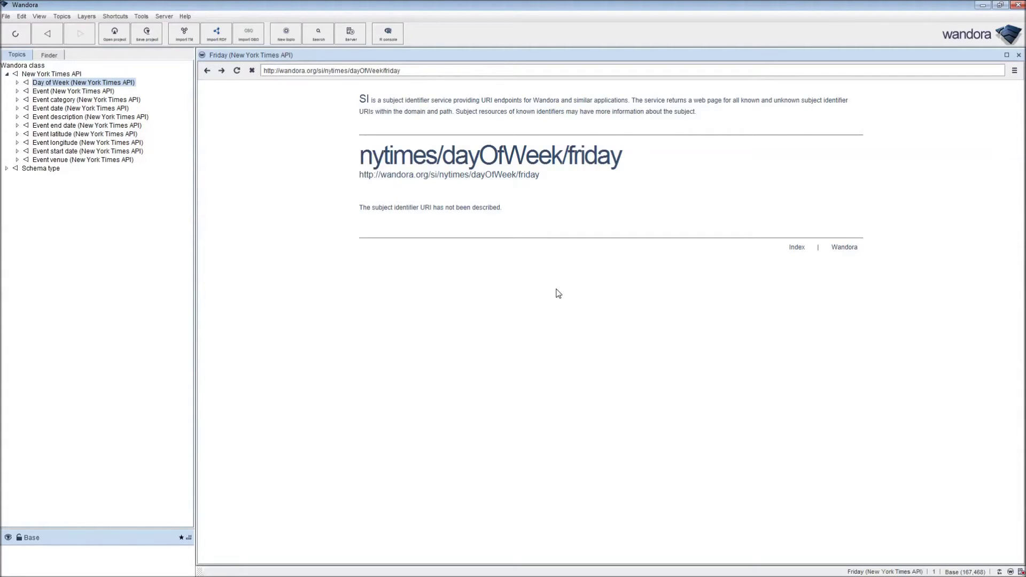
pyautogui.moveTo(642, 167); pyautogui.dragTo(572, 159)
pyautogui.click(581, 253)
# Open the topic map in Wandora's Google Maps service, starting the HTTP server at 127.0.0.1:8898.
pyautogui.click(1015, 73)
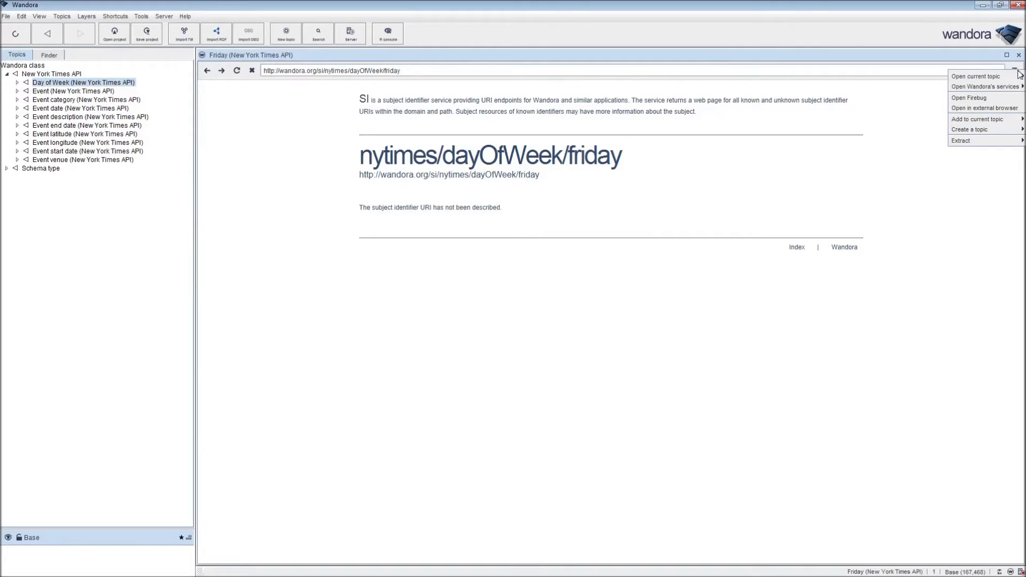
pyautogui.moveTo(996, 87)
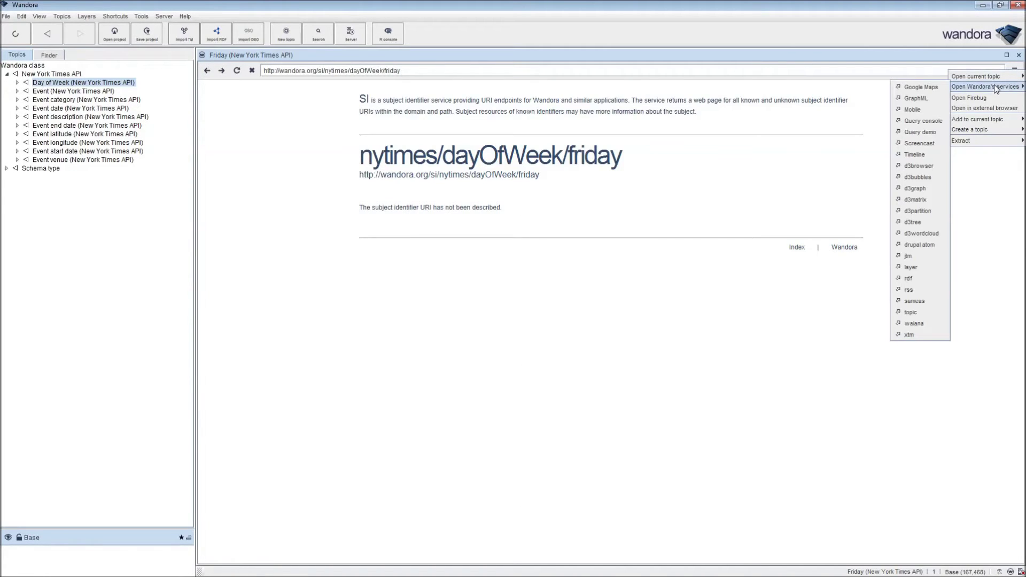
pyautogui.click(929, 88)
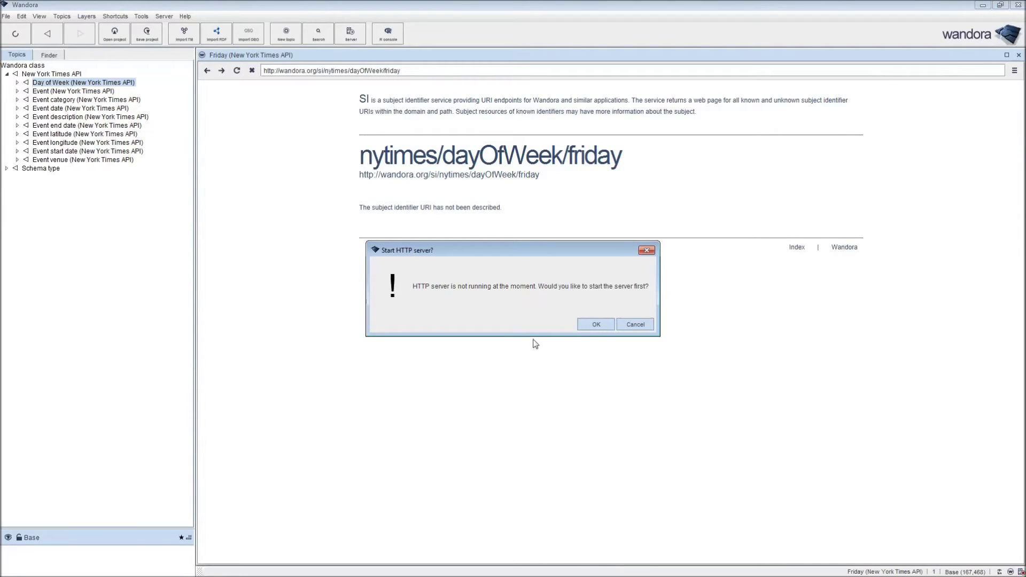
pyautogui.click(585, 325)
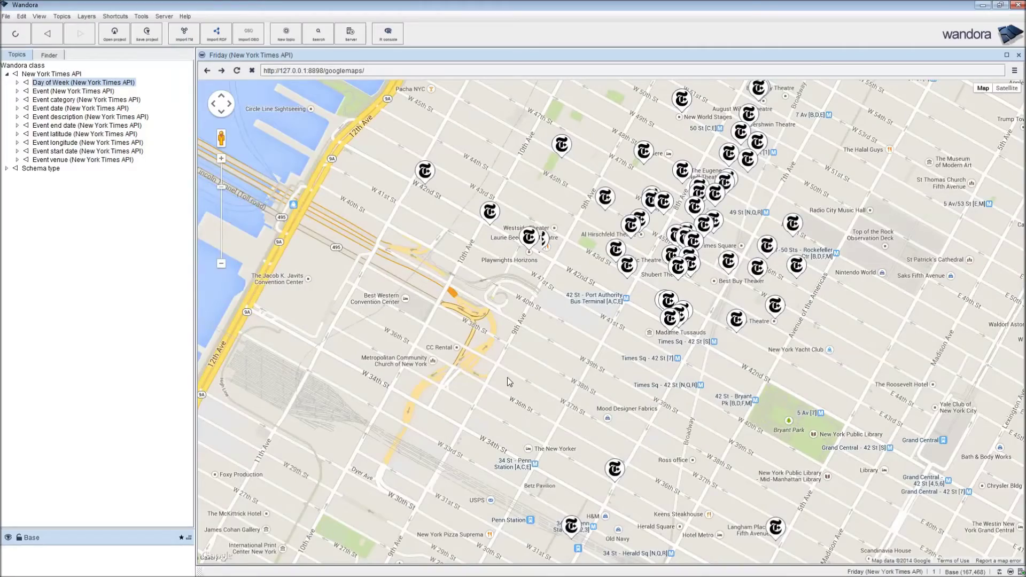
# Pan and zoom the Google Map so the NYT event markers around Times Square and Midtown are centred.
pyautogui.moveTo(889, 287); pyautogui.dragTo(828, 301)
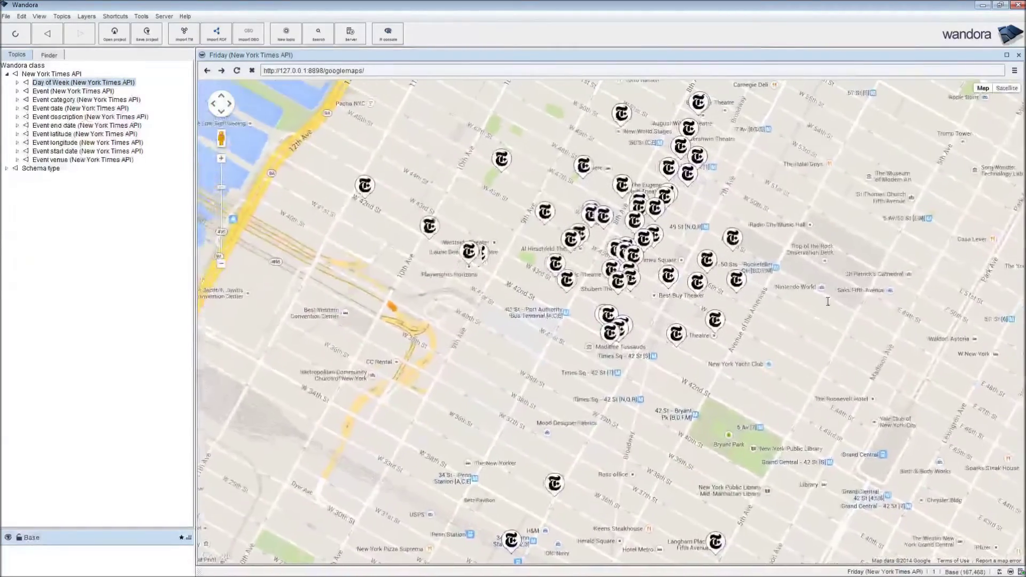
pyautogui.scroll(-1, 612, 377)
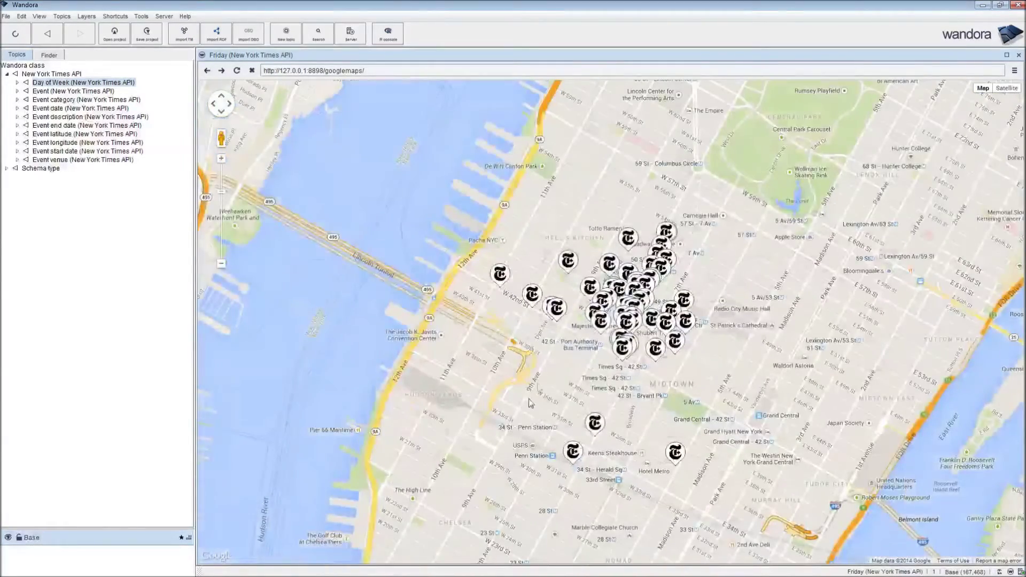
pyautogui.scroll(2, 706, 329)
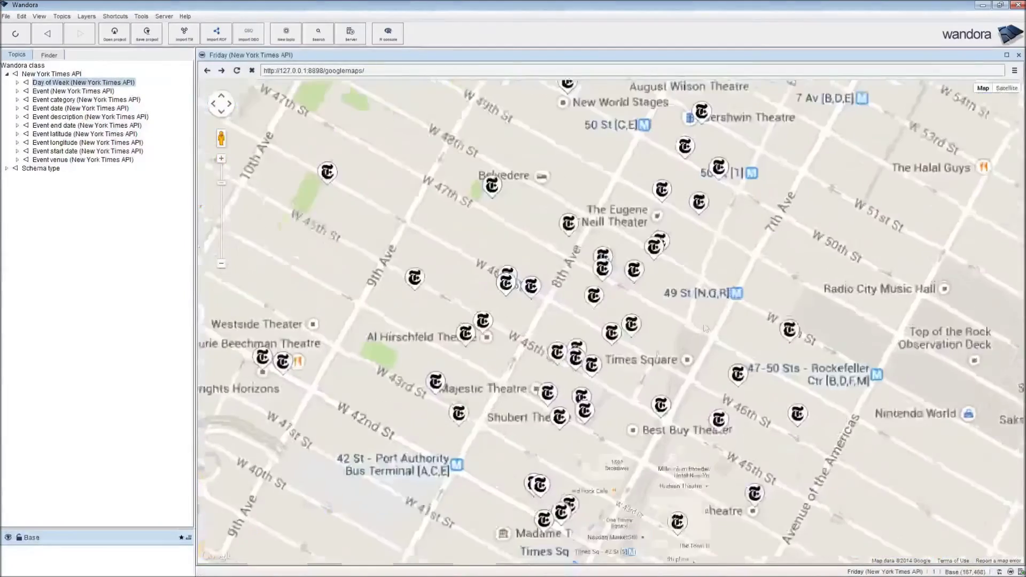
pyautogui.moveTo(706, 329); pyautogui.dragTo(728, 273)
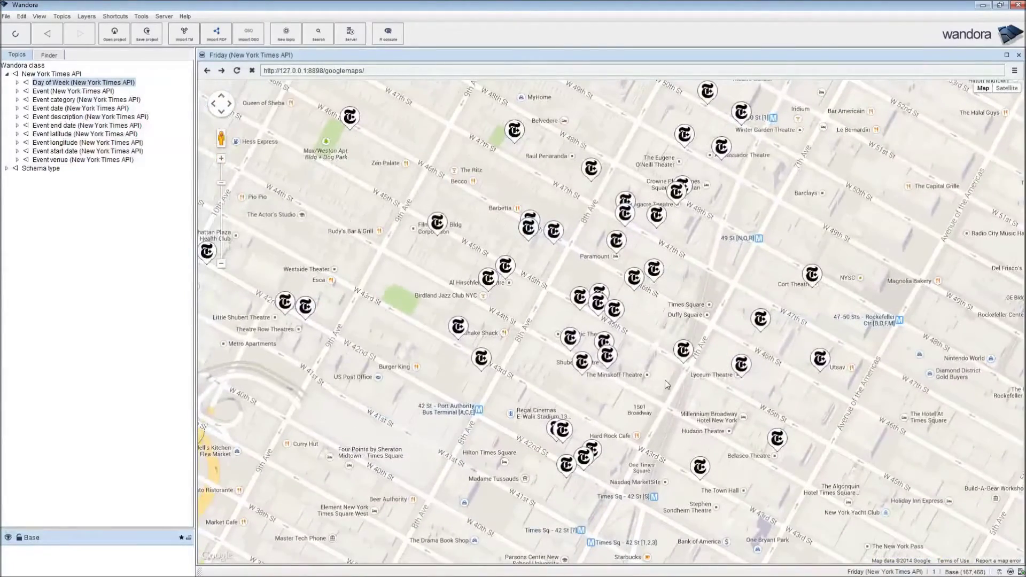
pyautogui.moveTo(665, 380); pyautogui.dragTo(589, 341)
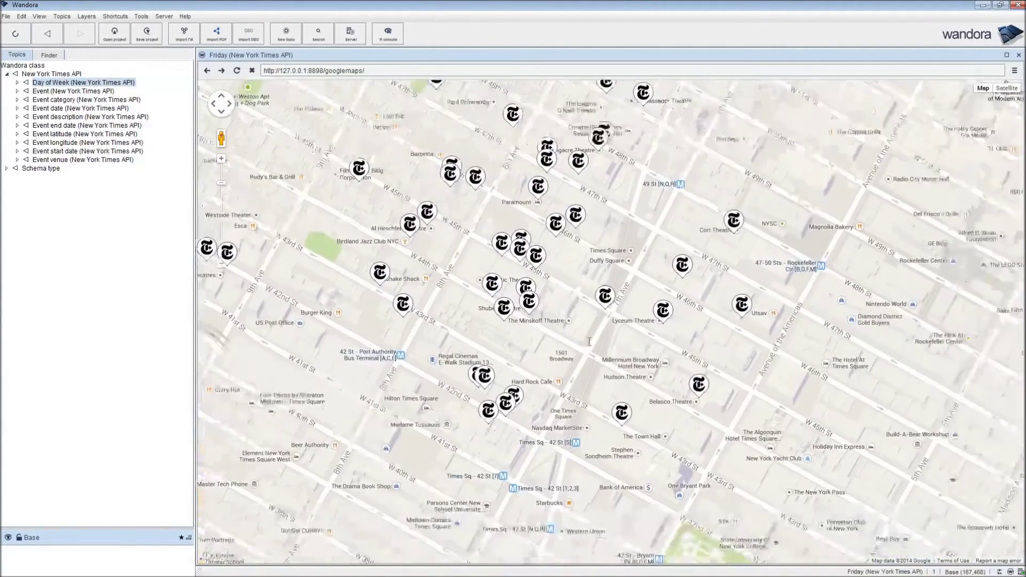
pyautogui.scroll(-1, 590, 341)
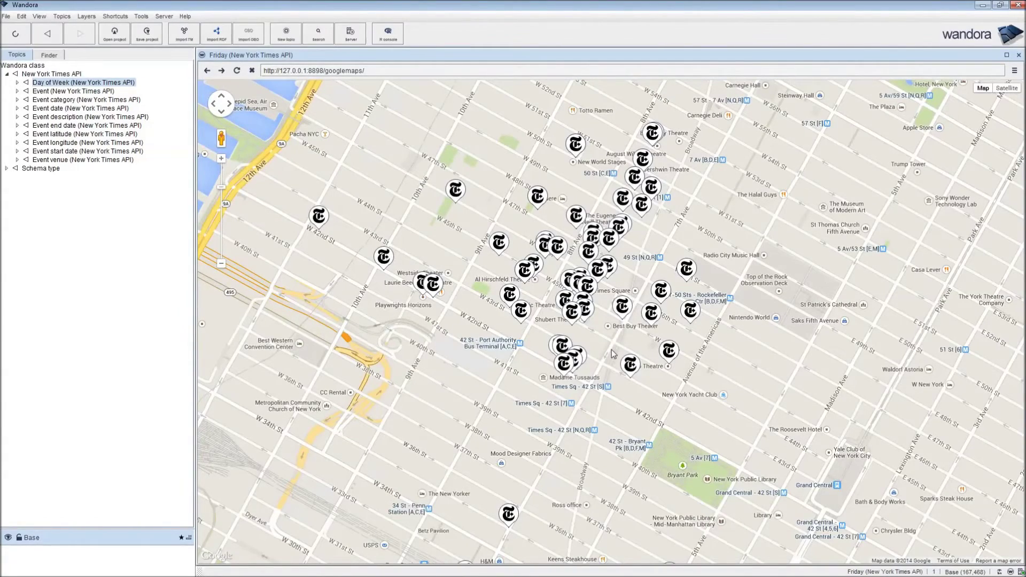
pyautogui.moveTo(497, 431); pyautogui.dragTo(426, 178)
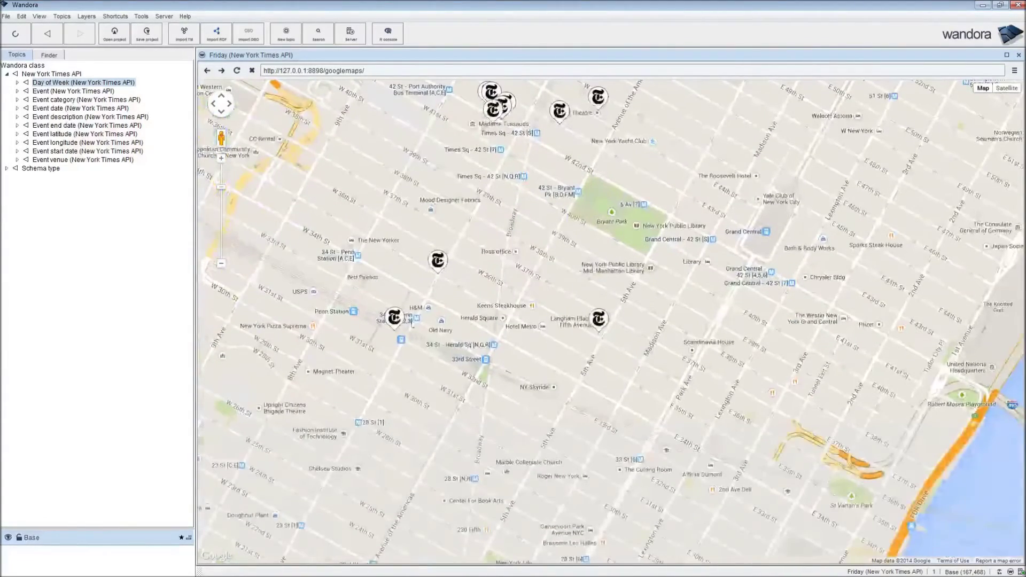
pyautogui.scroll(-2, 291, 352)
pyautogui.scroll(2, 235, 308)
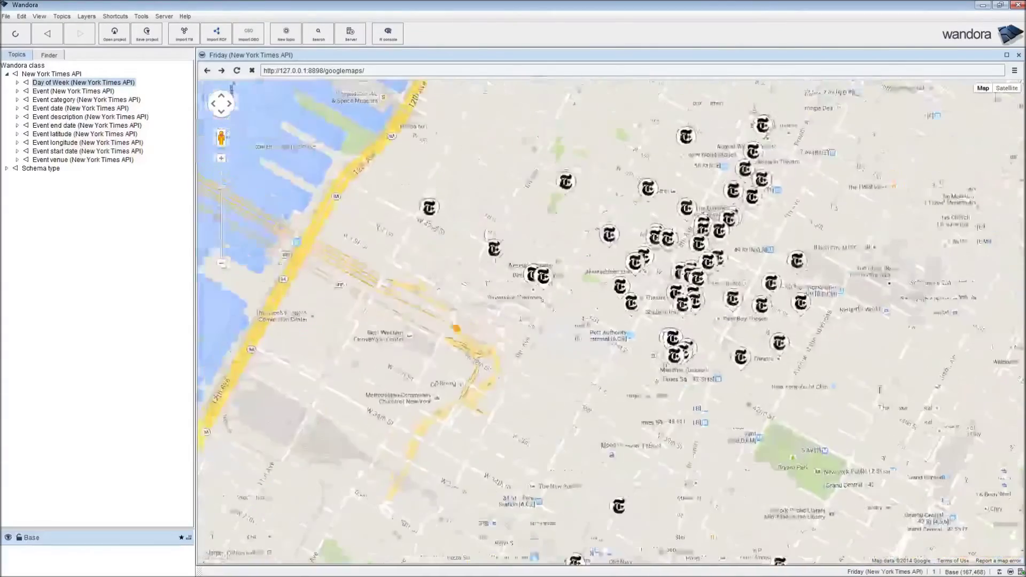
pyautogui.moveTo(794, 392); pyautogui.dragTo(708, 386)
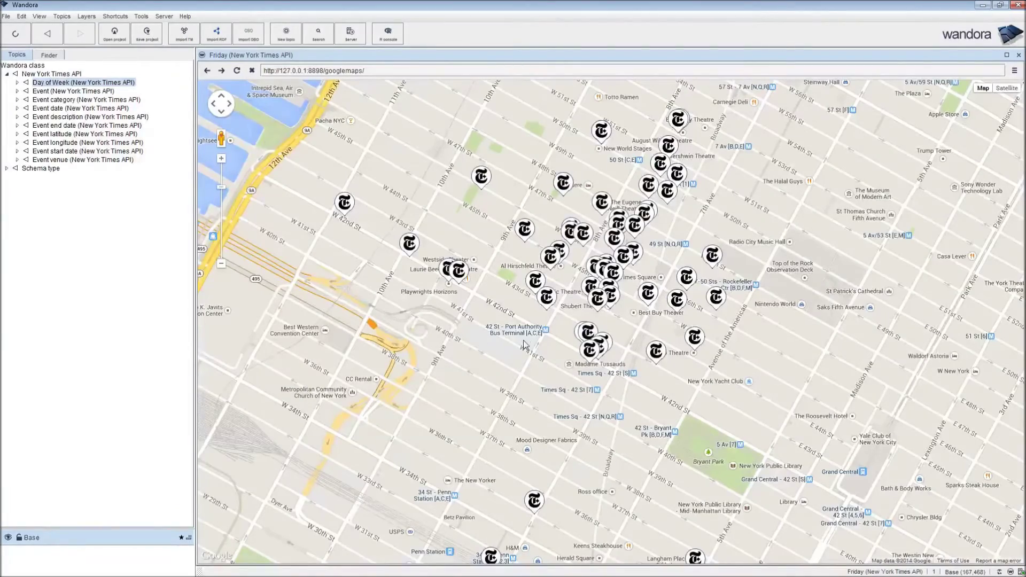
pyautogui.moveTo(577, 423); pyautogui.dragTo(513, 369)
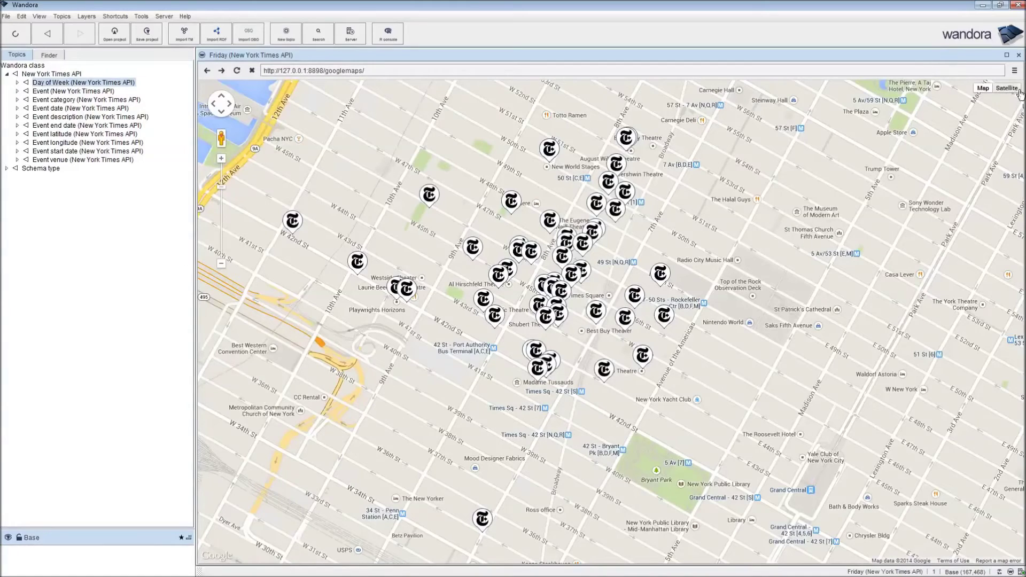
# Switch the web viewer to the d3graph service, showing the Friday topic as a D3 force graph.
pyautogui.click(1014, 70)
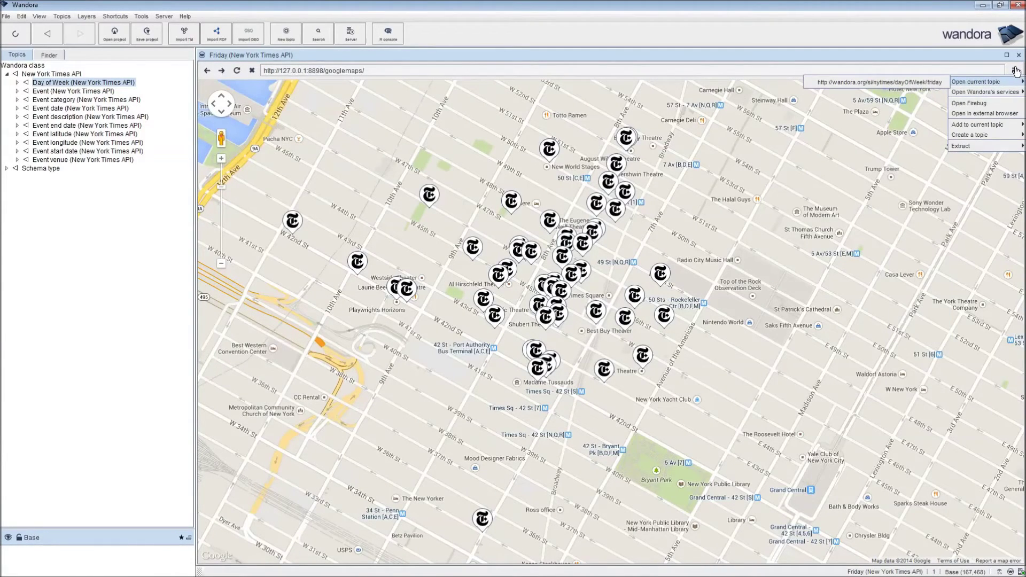
pyautogui.moveTo(992, 95)
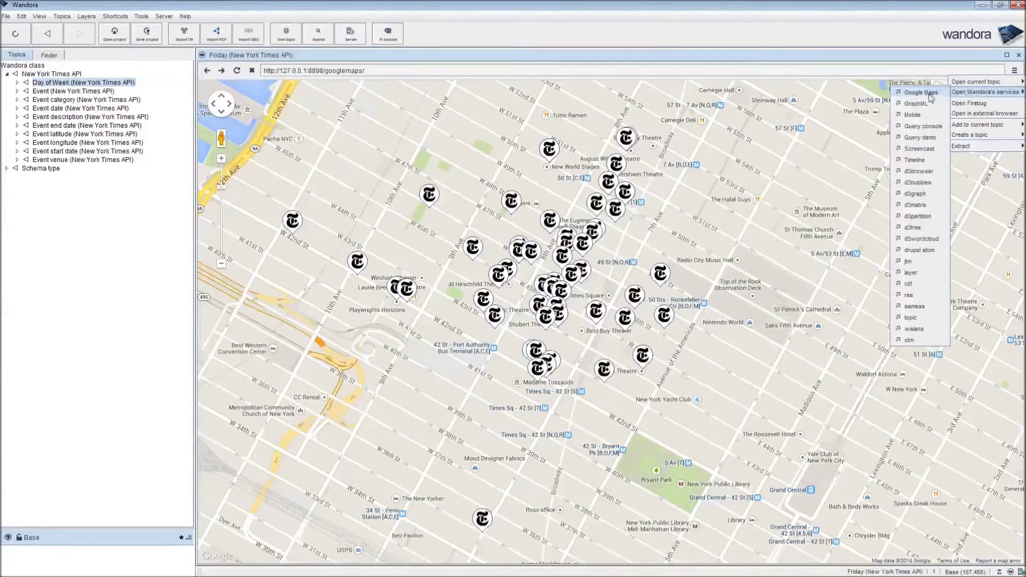
pyautogui.click(920, 195)
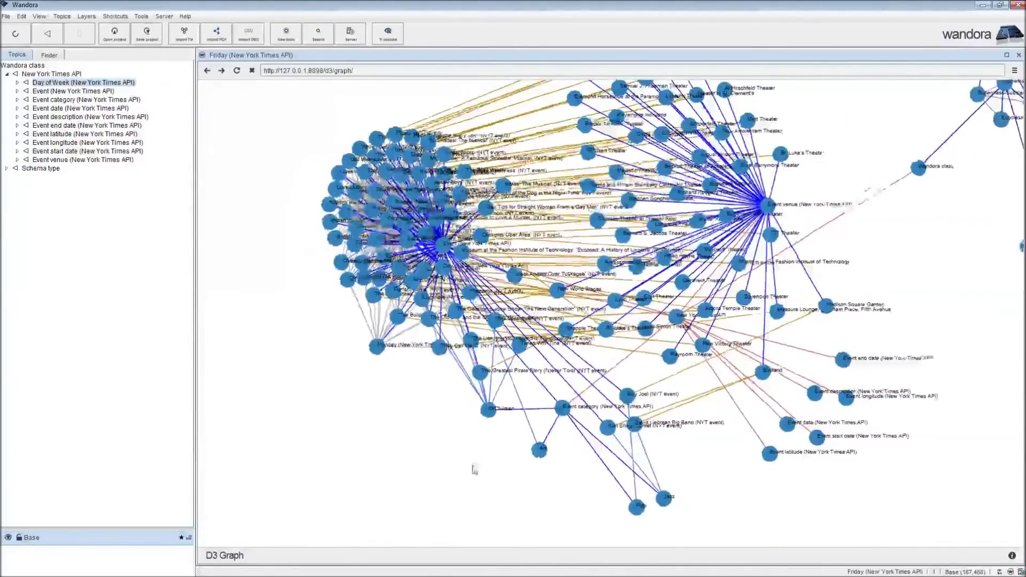
# Zoom and pan the D3 graph so both graph clusters are centred in view.
pyautogui.scroll(-3, 421, 455)
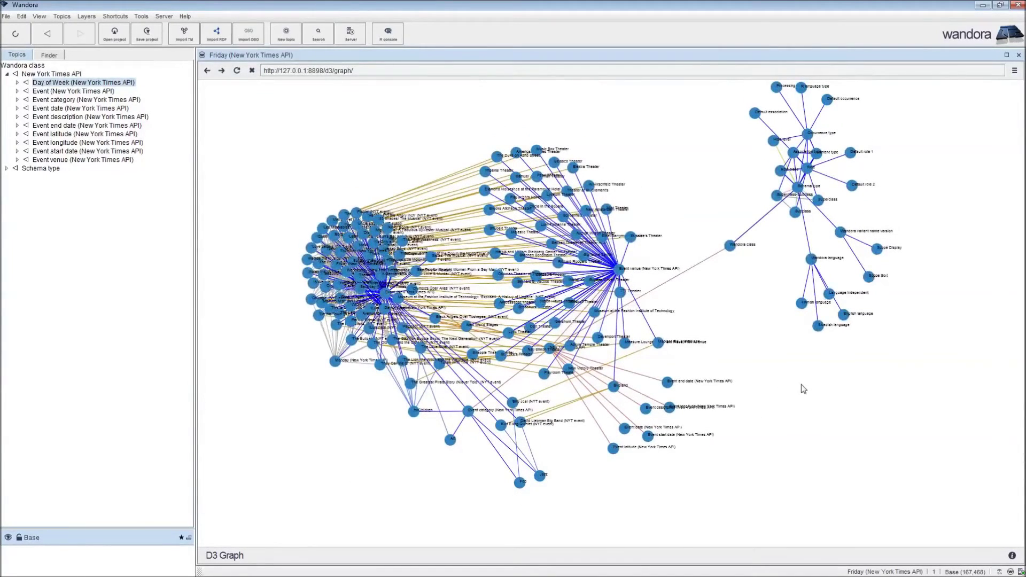
pyautogui.moveTo(789, 392); pyautogui.dragTo(768, 428)
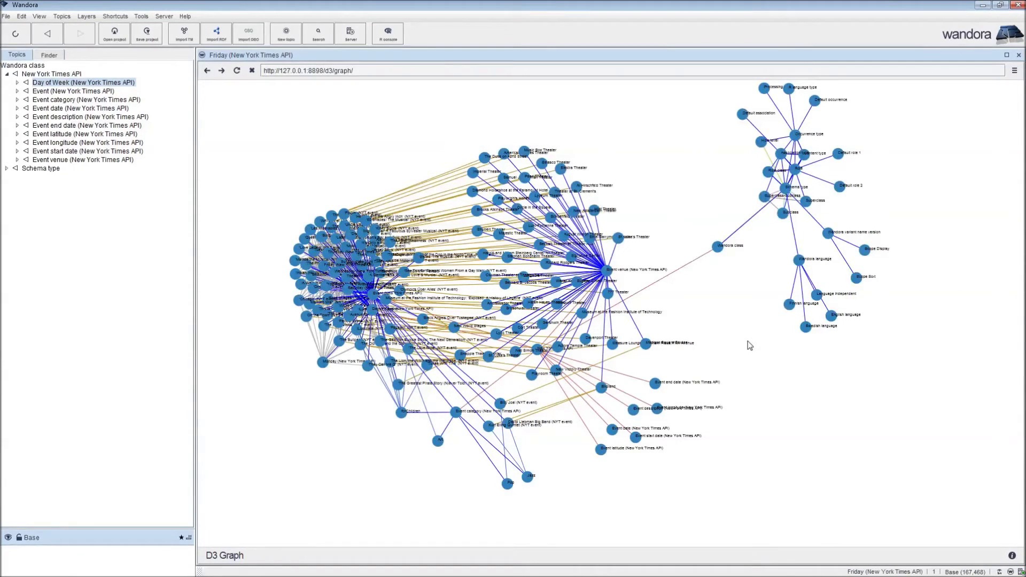
pyautogui.moveTo(873, 342); pyautogui.dragTo(778, 461)
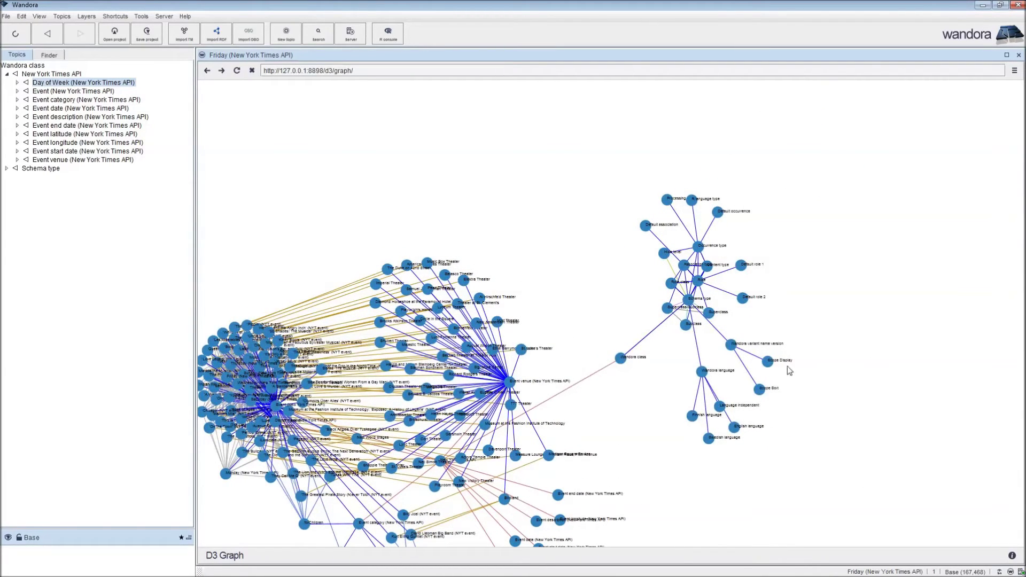
pyautogui.scroll(2, 862, 309)
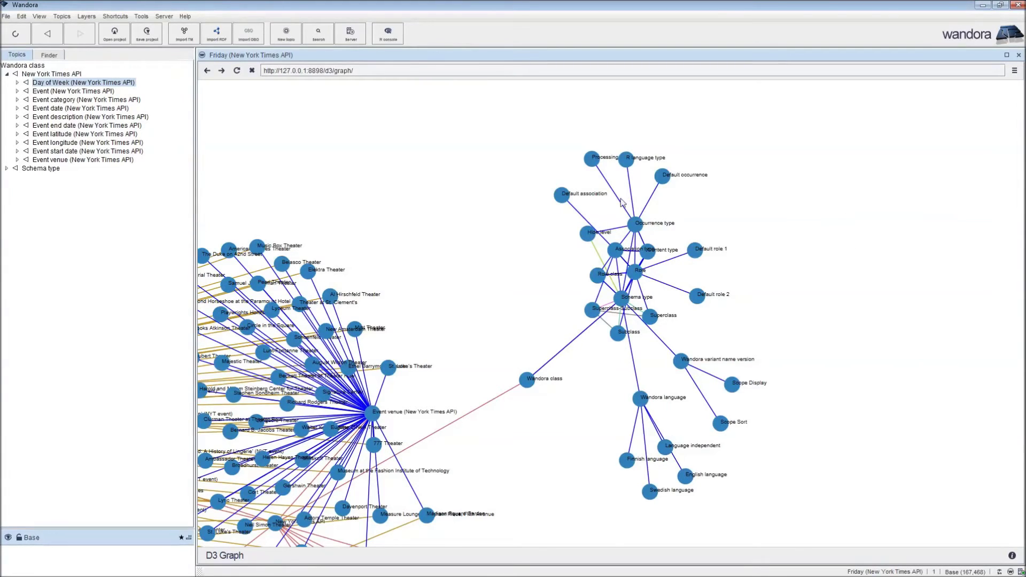
# Bring the Event venue hub and schema cluster into view and drag the New York Times API node to rearrange its neighbours.
pyautogui.moveTo(580, 469); pyautogui.dragTo(747, 228)
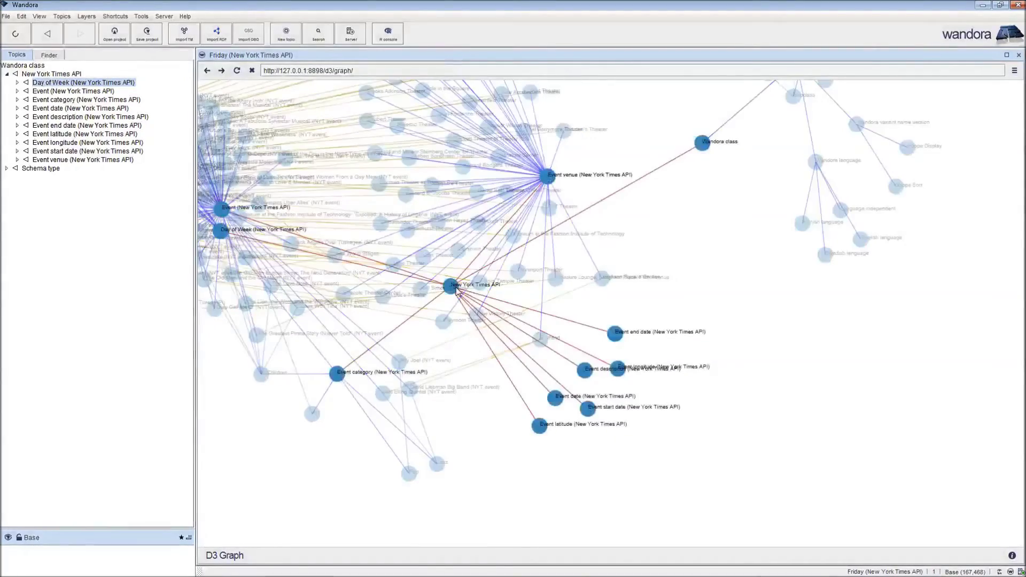
pyautogui.moveTo(456, 291); pyautogui.dragTo(678, 352)
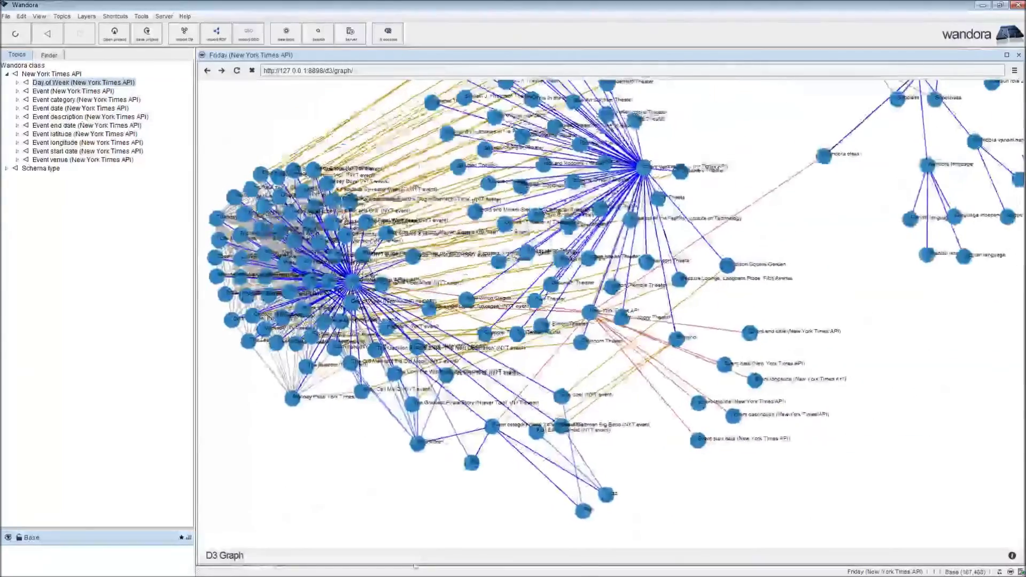
pyautogui.scroll(-5, 721, 136)
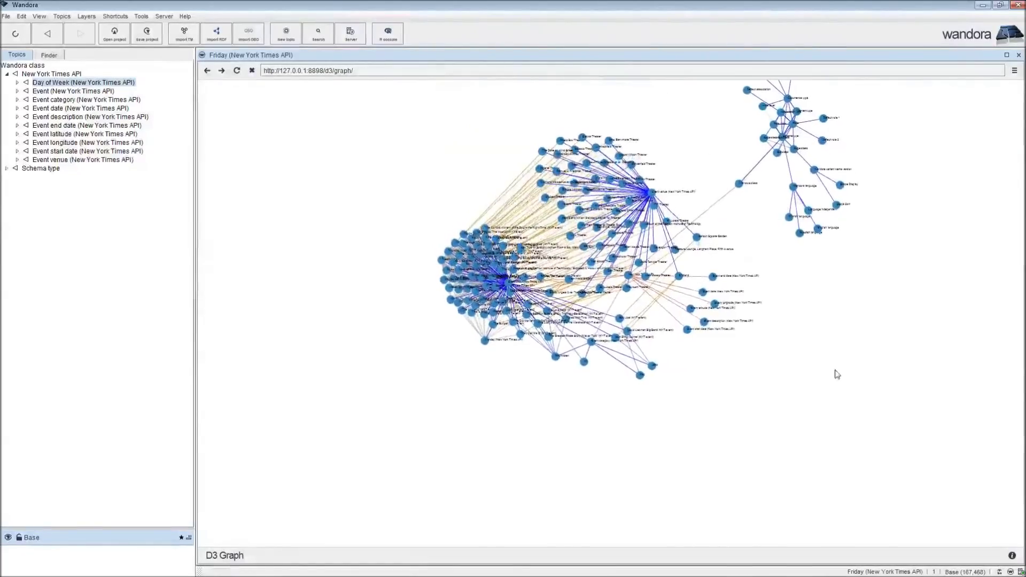
# Zoom in on the event and venue clusters, pan across them, then zoom back out to the full graph.
pyautogui.scroll(4, 694, 410)
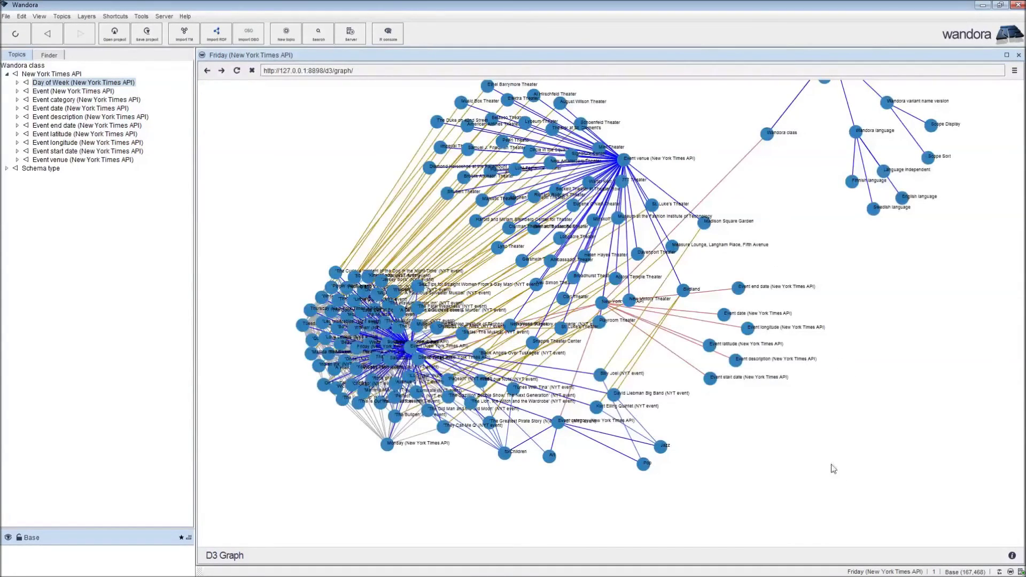
pyautogui.moveTo(833, 469); pyautogui.dragTo(785, 376)
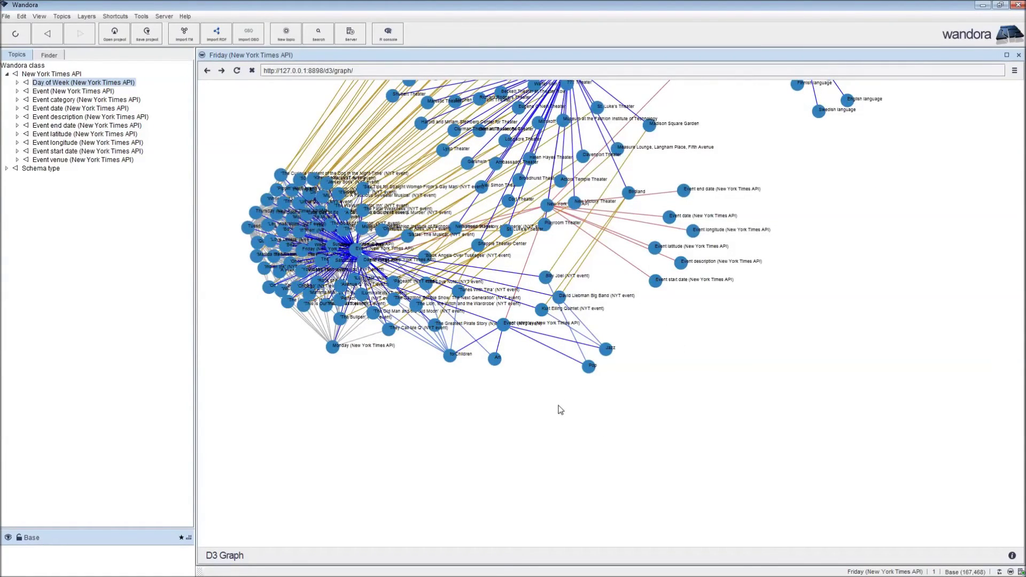
pyautogui.moveTo(481, 417); pyautogui.dragTo(648, 431)
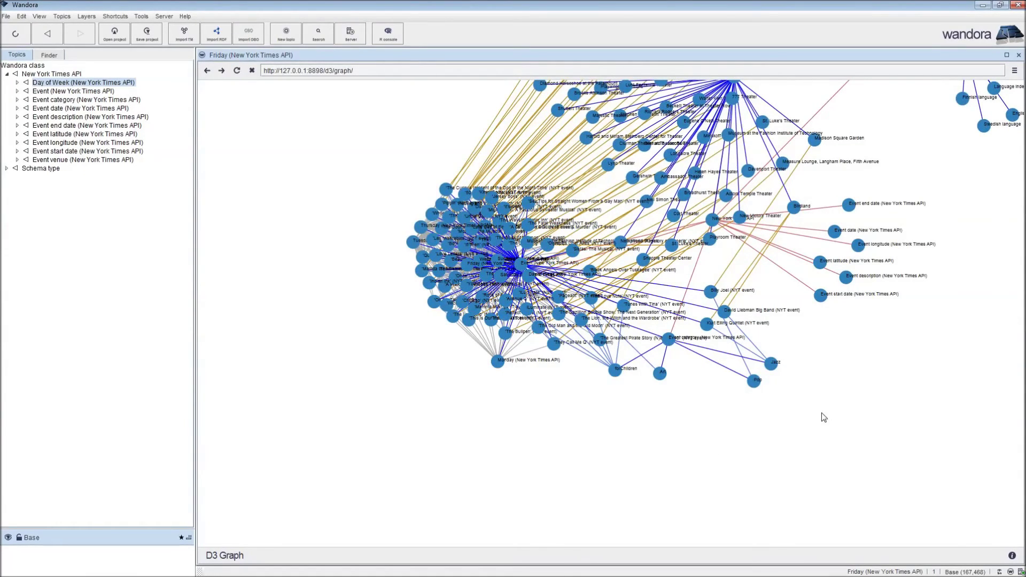
pyautogui.scroll(-3, 820, 415)
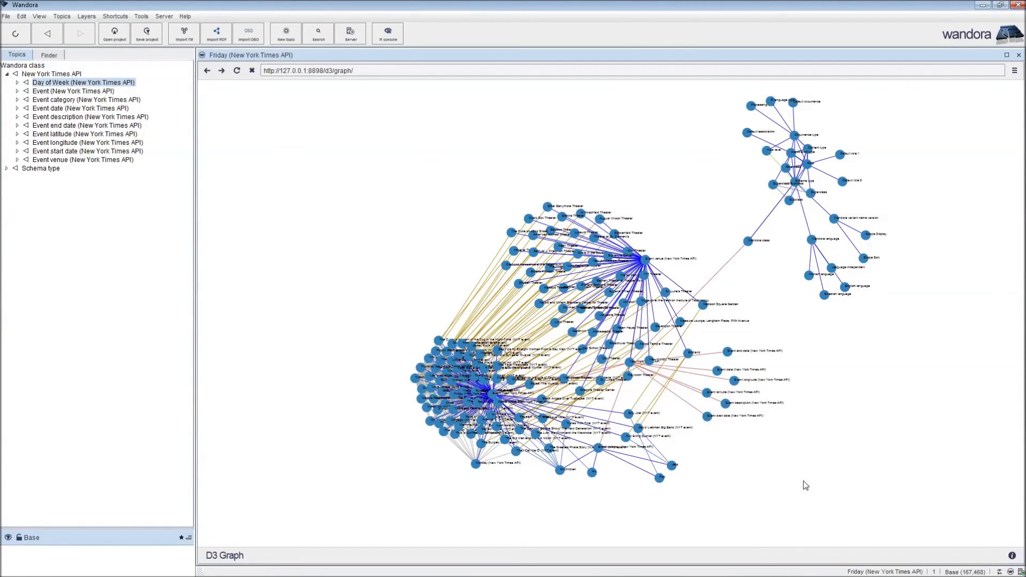
pyautogui.moveTo(801, 483); pyautogui.dragTo(837, 420)
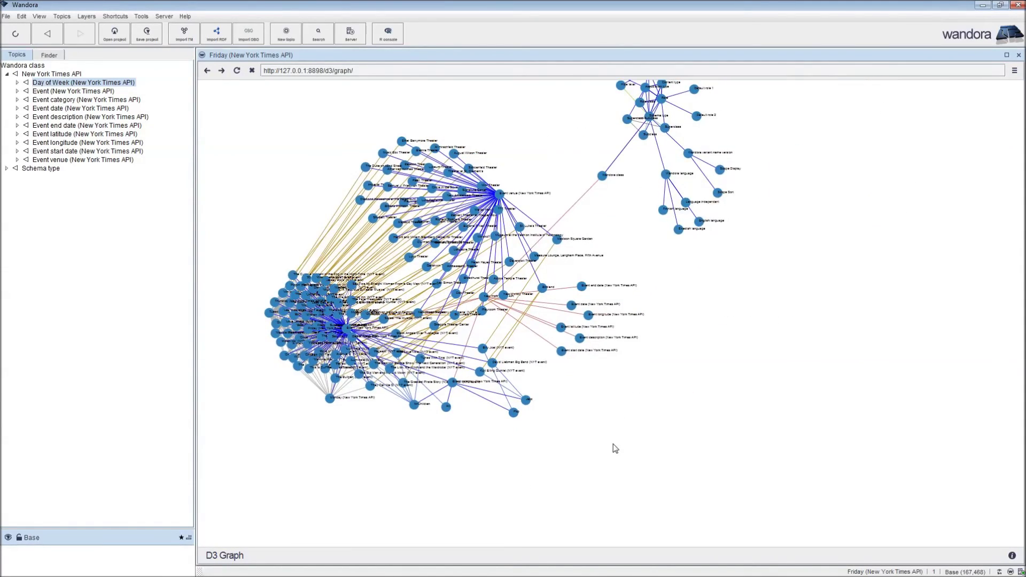
pyautogui.moveTo(613, 447); pyautogui.dragTo(724, 456)
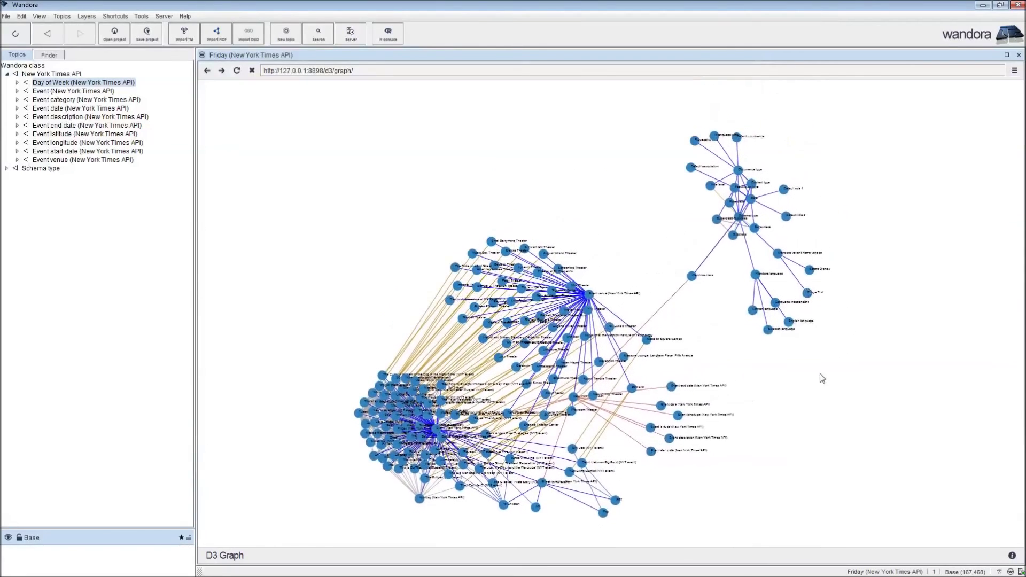